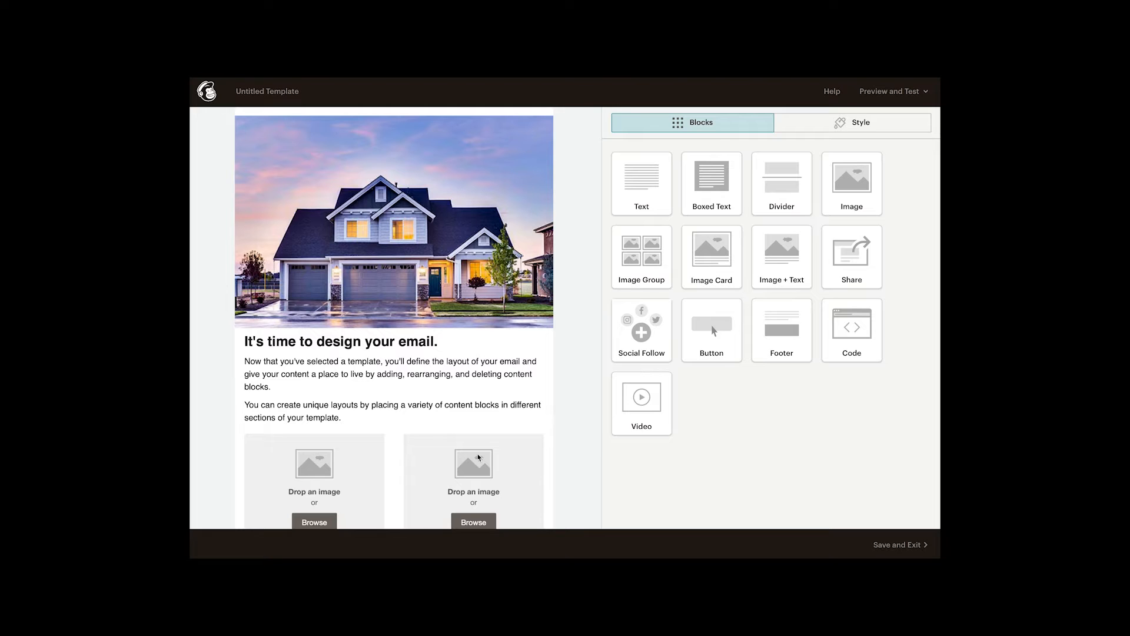
pyautogui.scroll(-2, 417, 478)
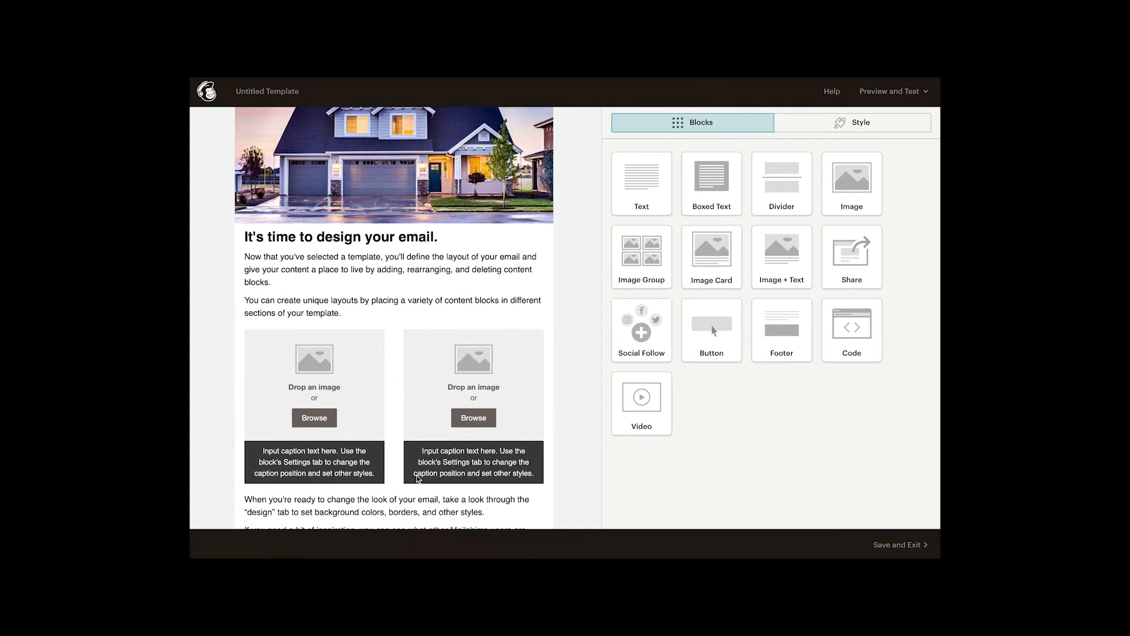
pyautogui.scroll(1, 417, 478)
pyautogui.scroll(1, 569, 386)
pyautogui.scroll(1, 569, 386)
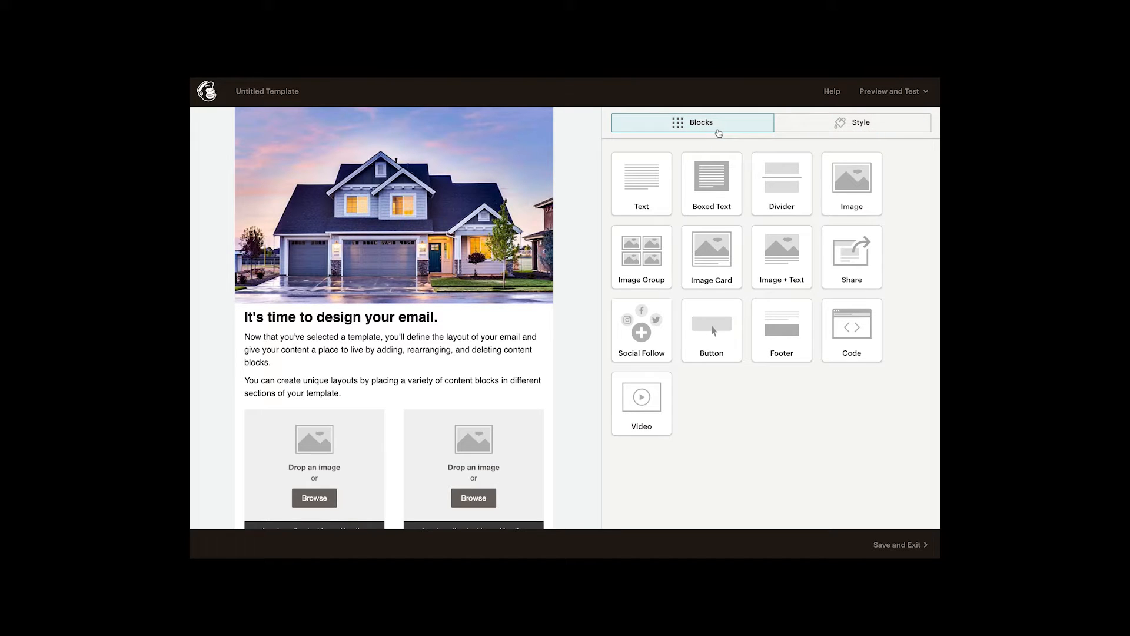
pyautogui.click(805, 129)
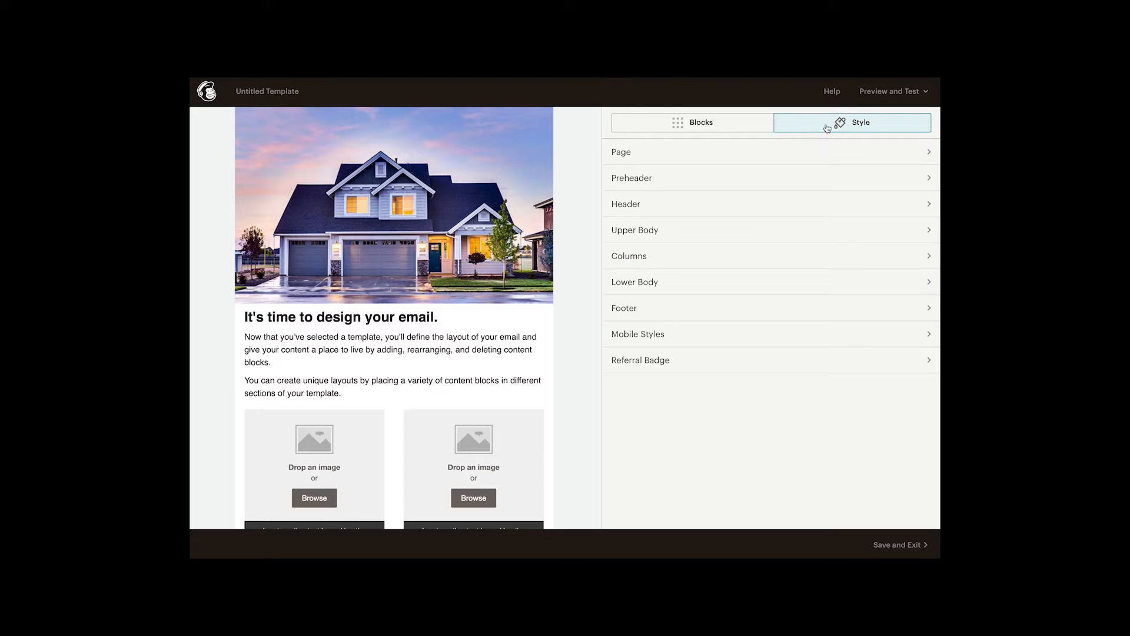
pyautogui.click(703, 130)
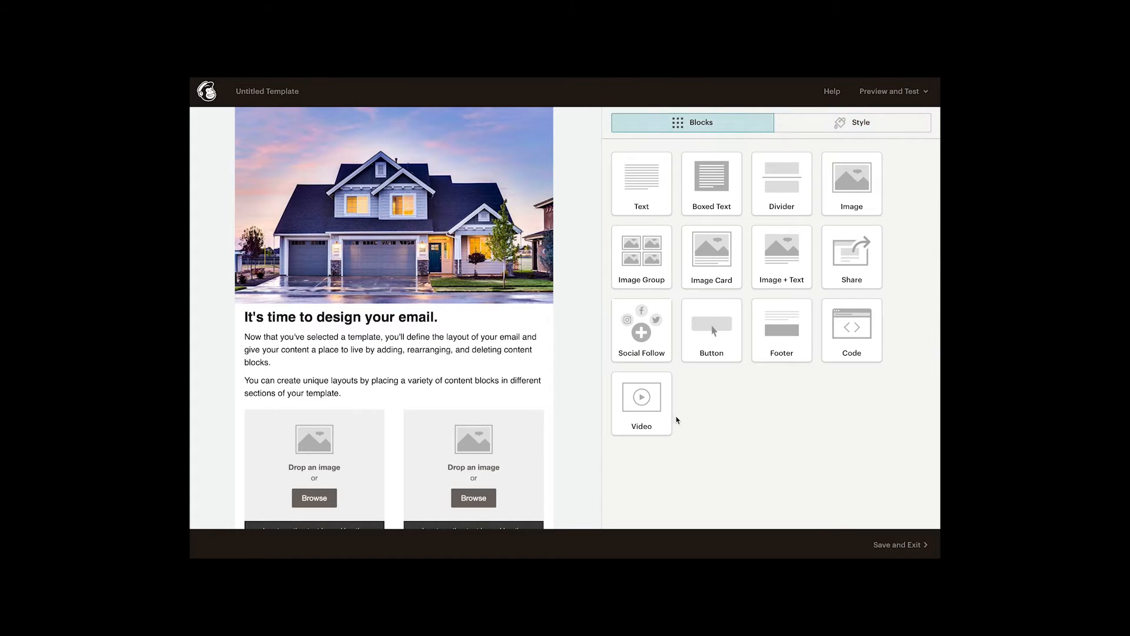
# Add a Button block between the intro text and the two image columns, with the button text "Find My Agent"
pyautogui.moveTo(713, 338); pyautogui.dragTo(467, 381)
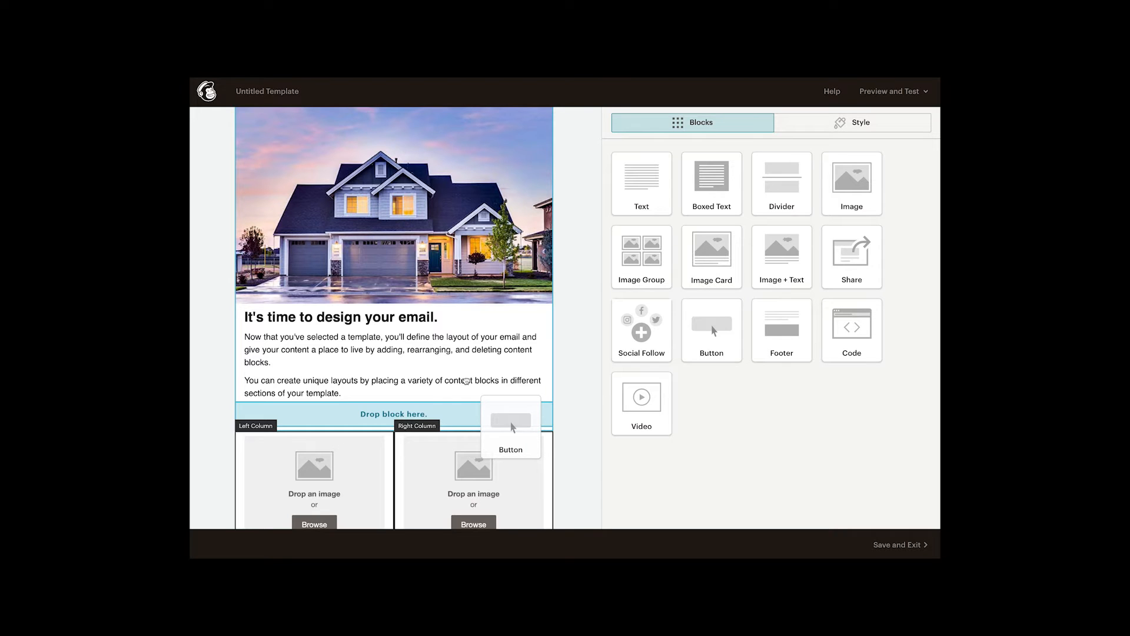
pyautogui.moveTo(466, 381); pyautogui.dragTo(405, 451)
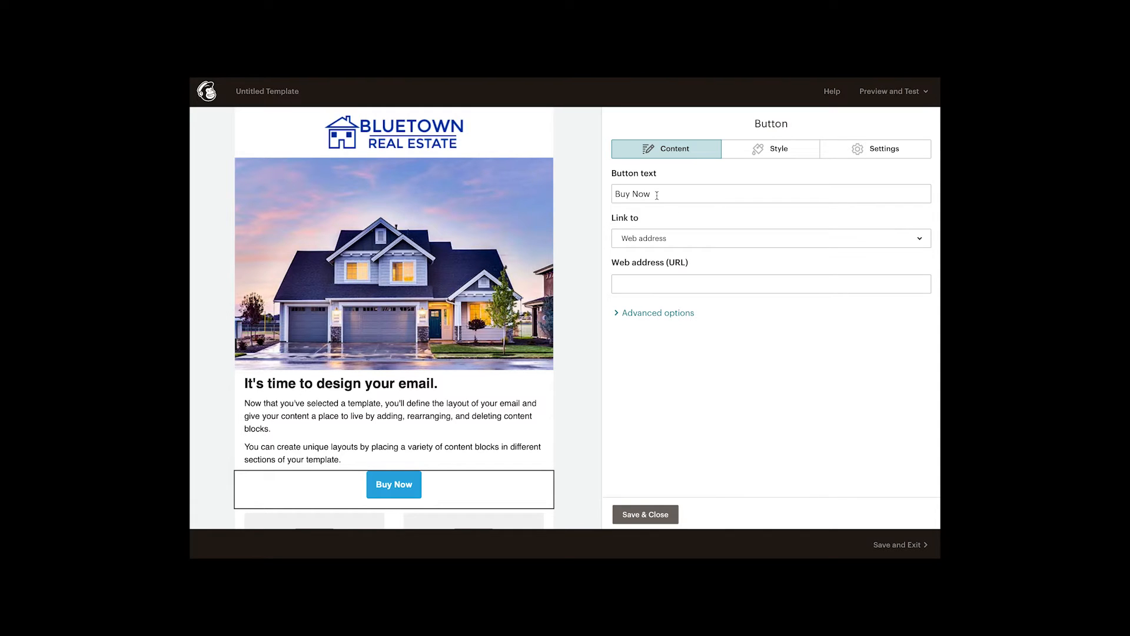
pyautogui.moveTo(657, 195); pyautogui.dragTo(603, 196)
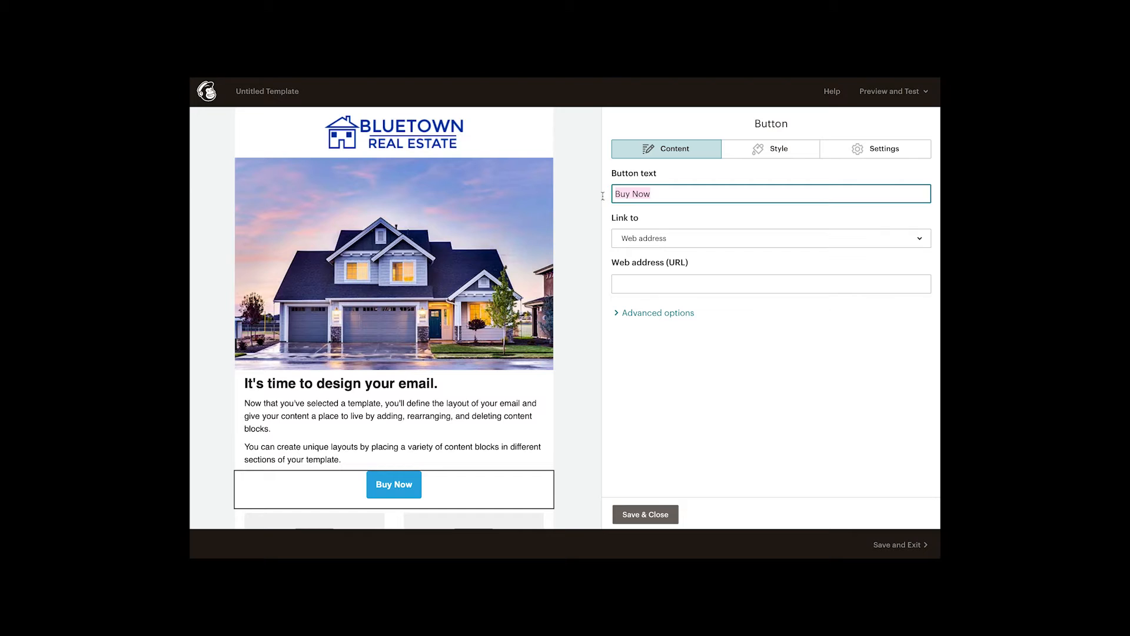
pyautogui.write('Fi')
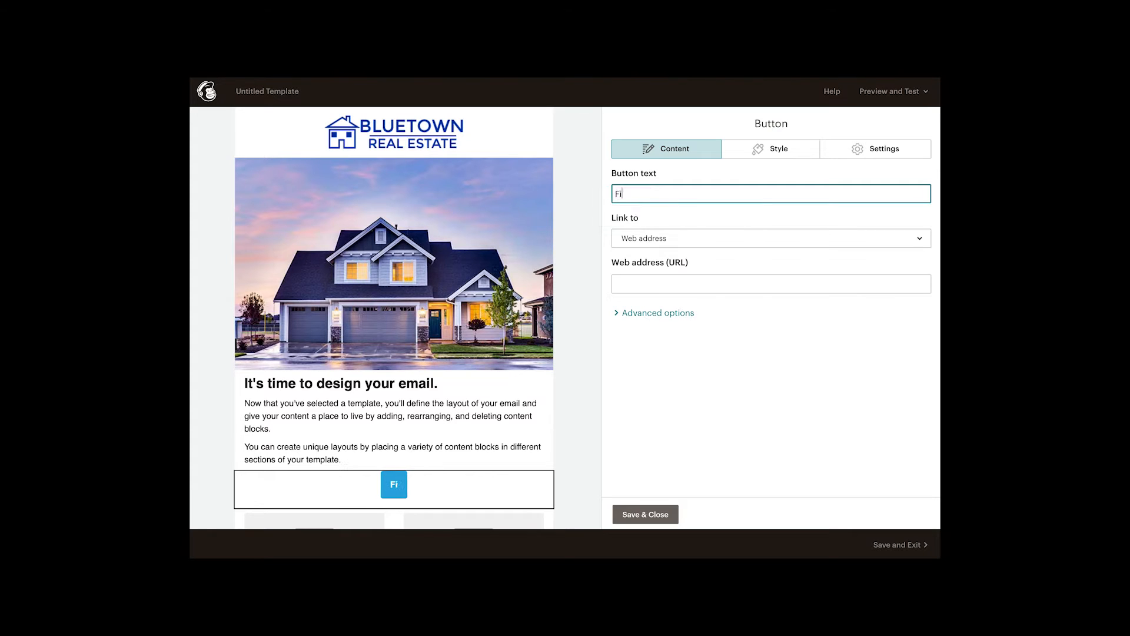
pyautogui.write('nd My Agent')
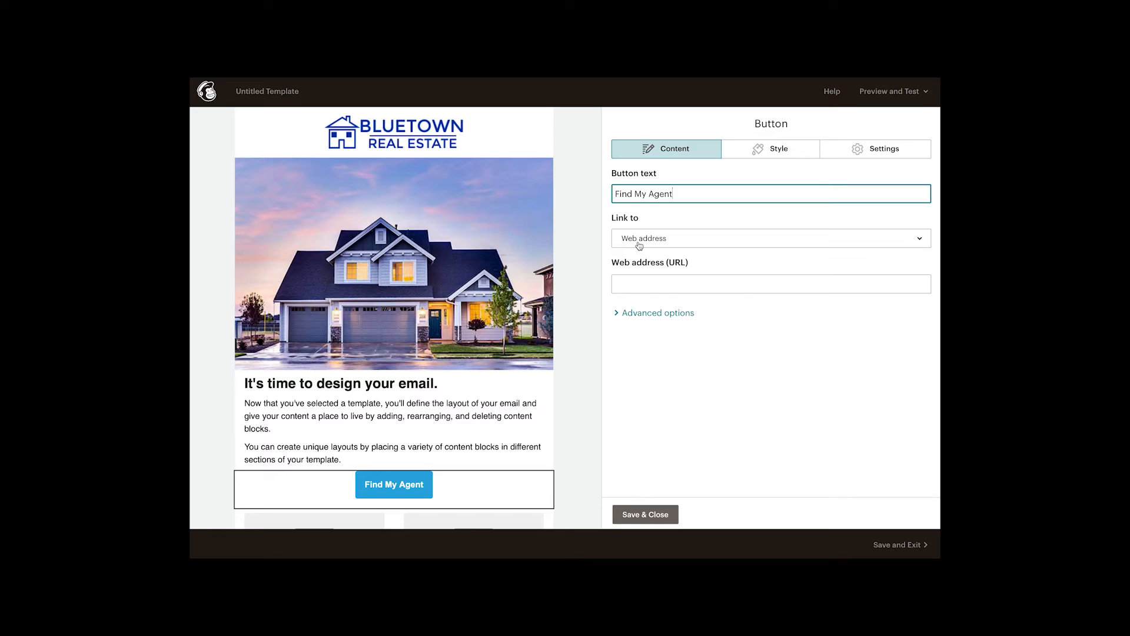
pyautogui.click(625, 283)
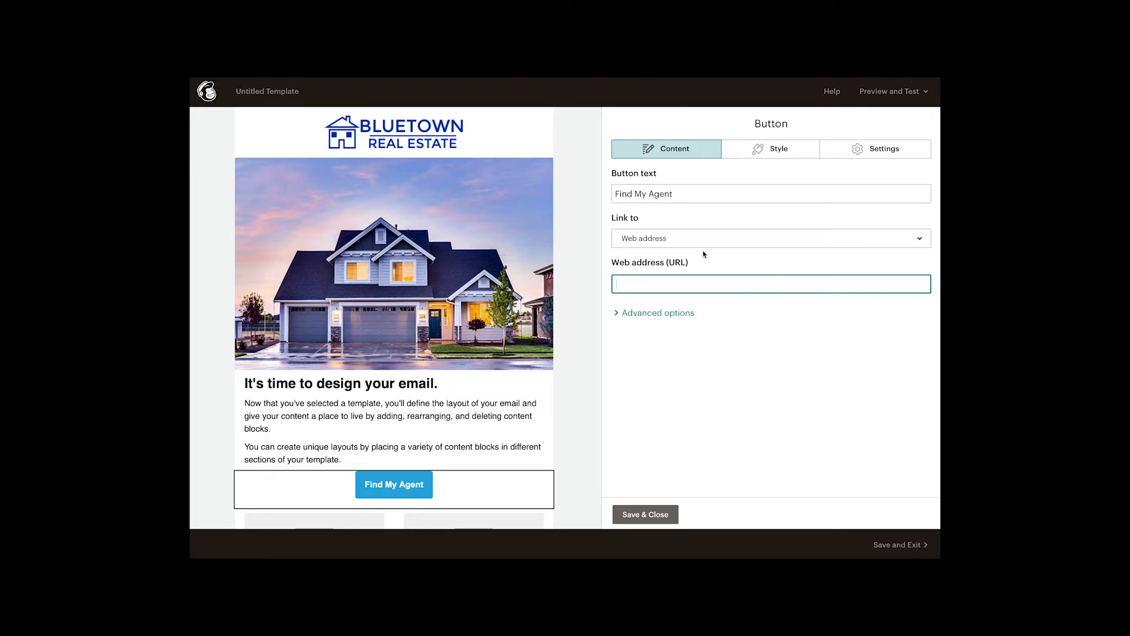
# Make the Find My Agent button's corners slightly more rounded in its style settings
pyautogui.click(780, 154)
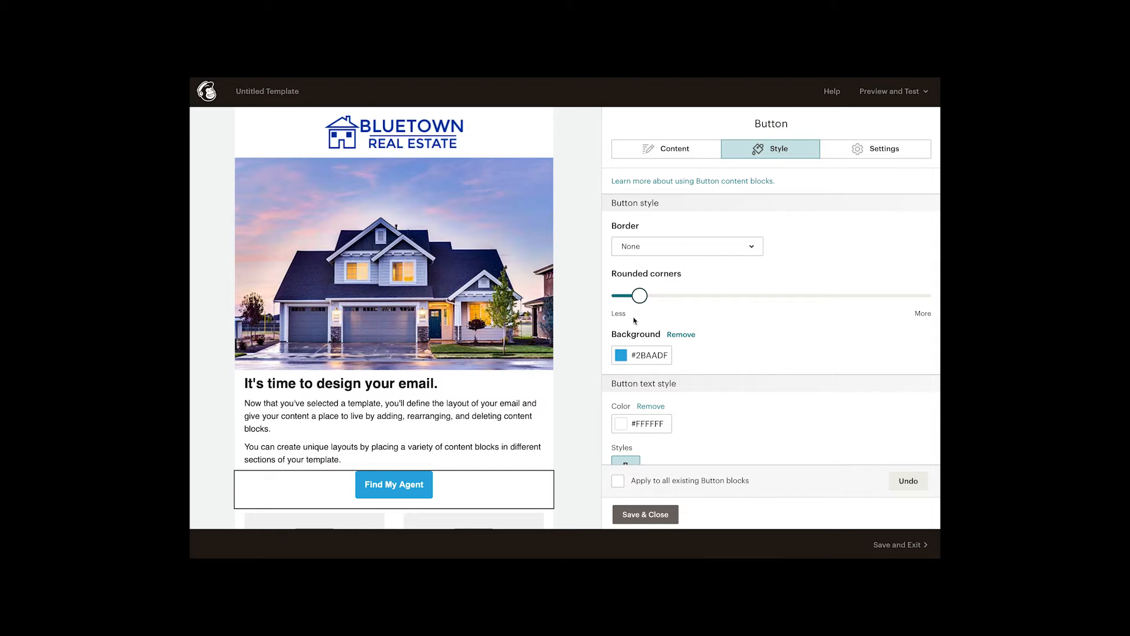
pyautogui.moveTo(640, 299); pyautogui.dragTo(665, 306)
pyautogui.moveTo(434, 491)
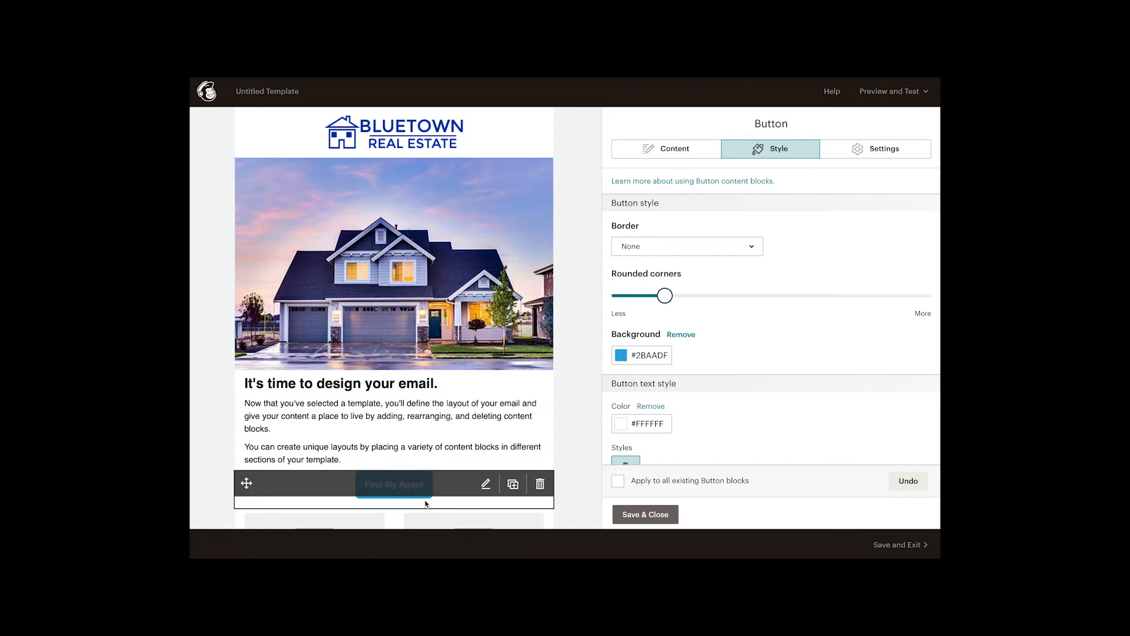
# Set the button's background color to #0a0aa0
pyautogui.click(620, 355)
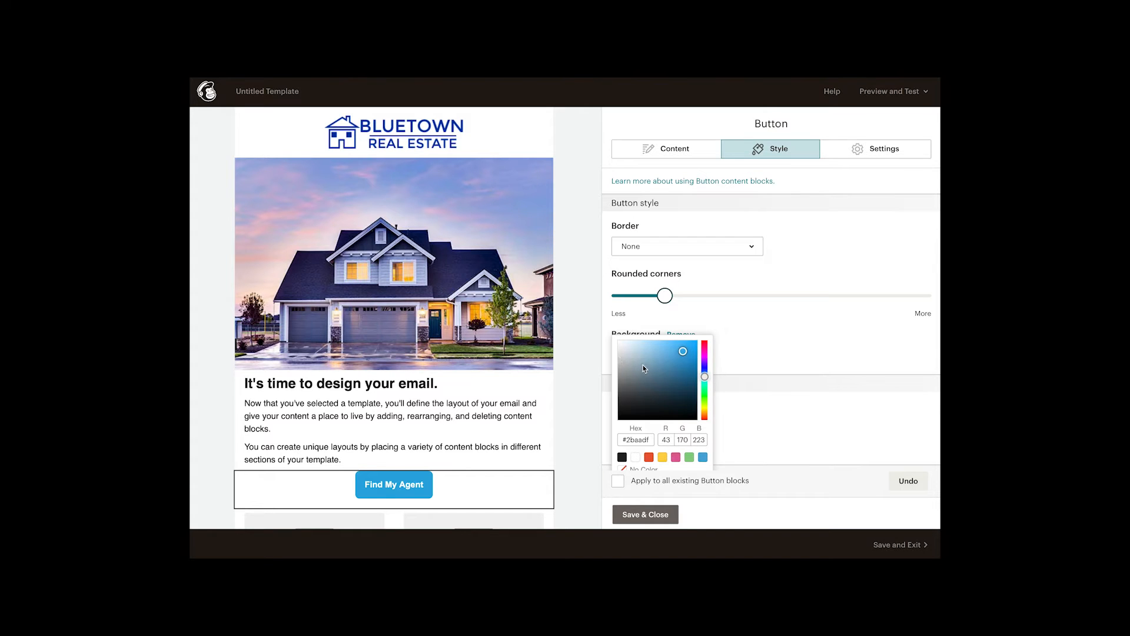
pyautogui.scroll(-1, 644, 366)
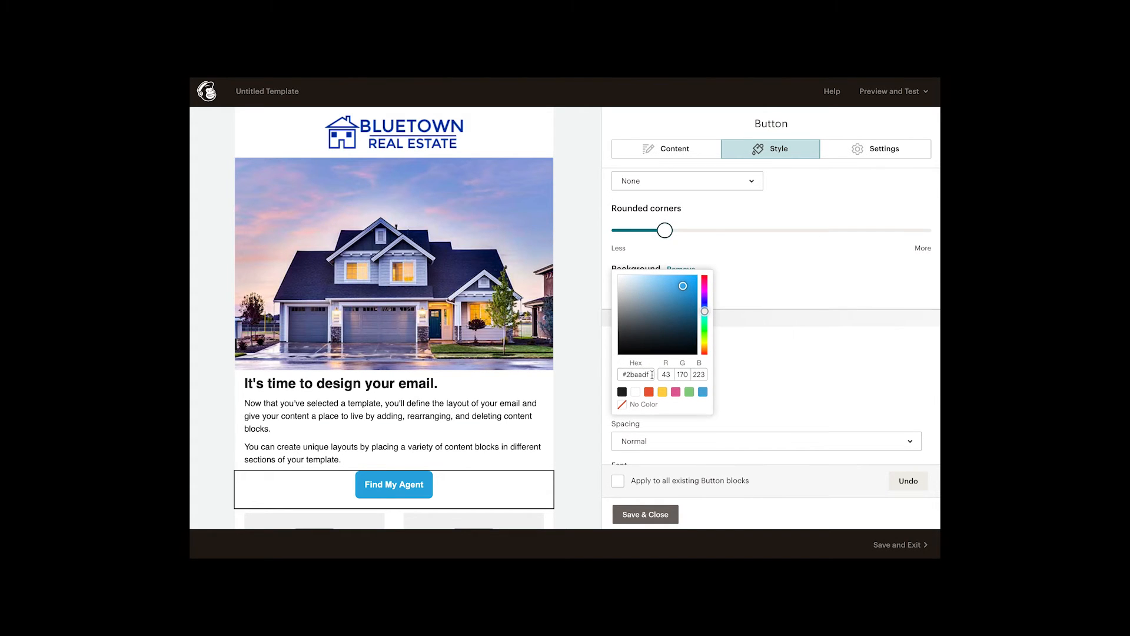
pyautogui.moveTo(653, 375); pyautogui.dragTo(627, 374)
pyautogui.write('0a0aa0')
pyautogui.click(737, 369)
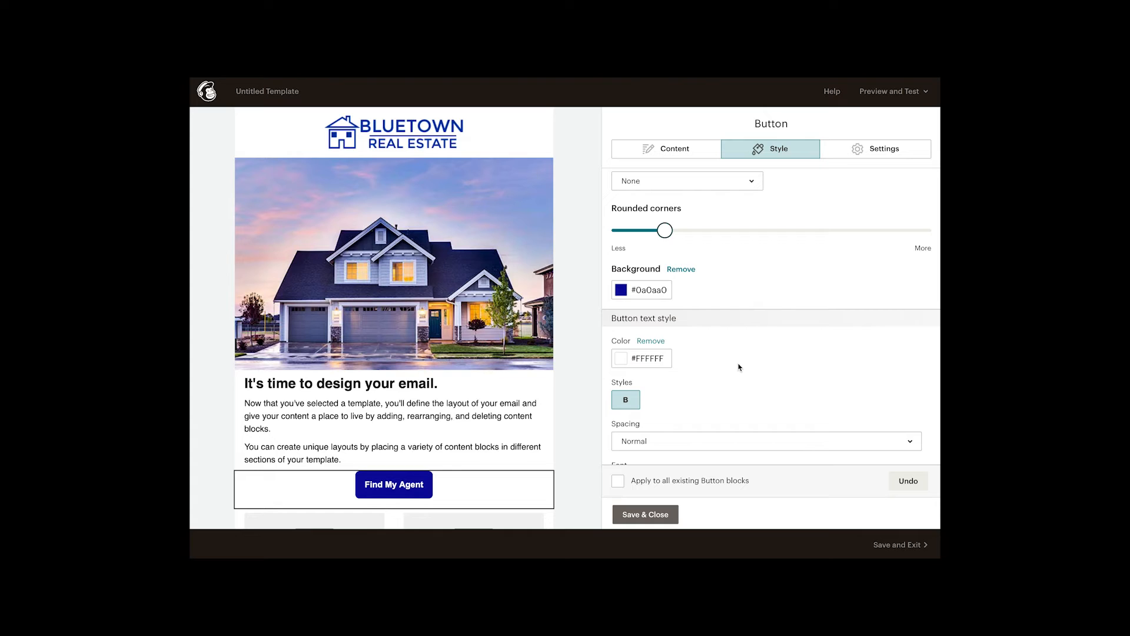
# Try a padding of 28 px on the Find My Agent button, then restore it to 18 px
pyautogui.scroll(-1, 752, 359)
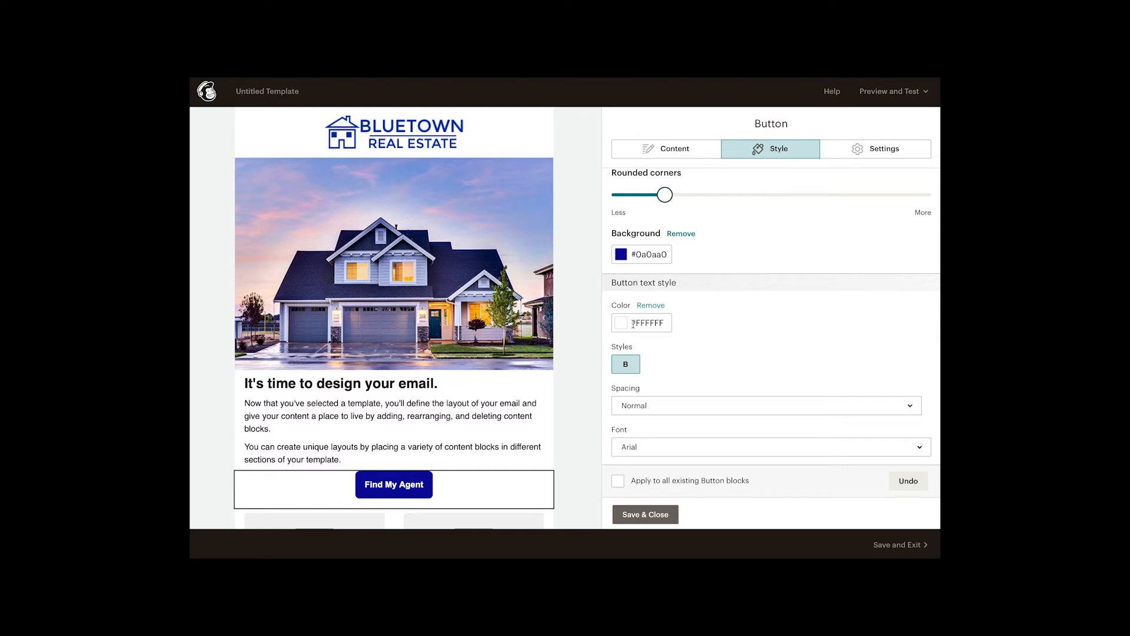
pyautogui.scroll(-1, 699, 347)
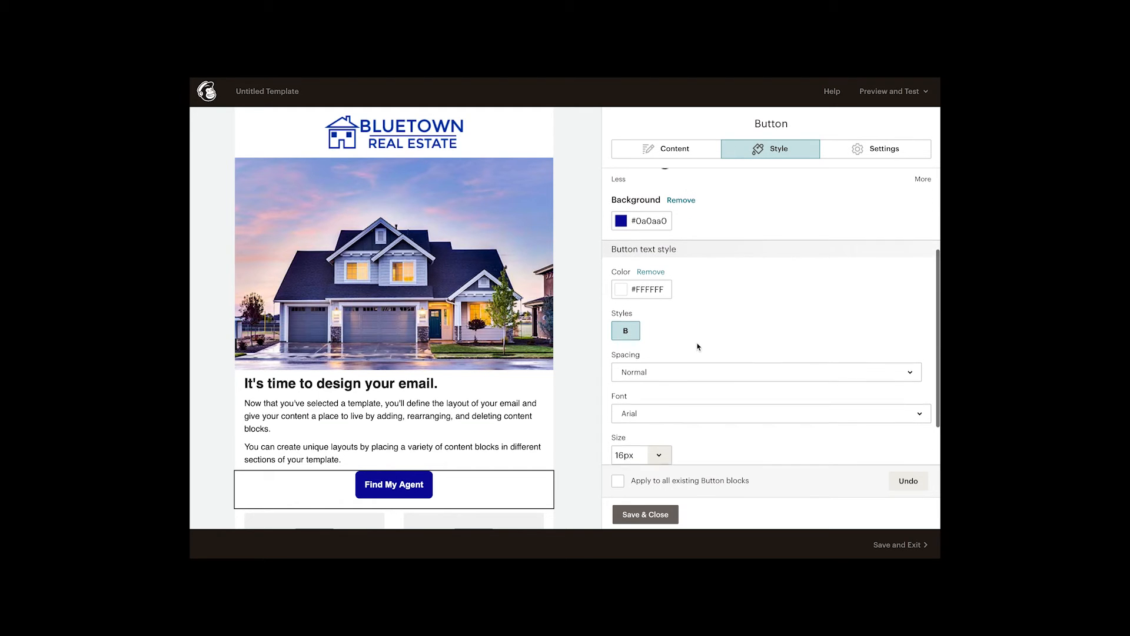
pyautogui.scroll(-2, 708, 324)
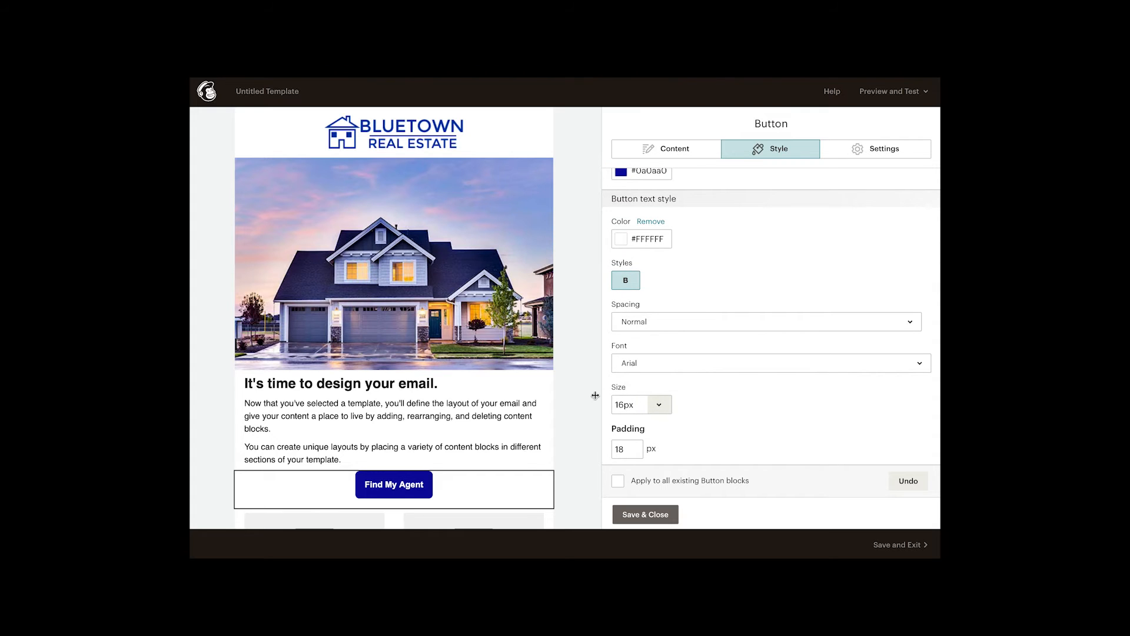
pyautogui.scroll(-1, 712, 351)
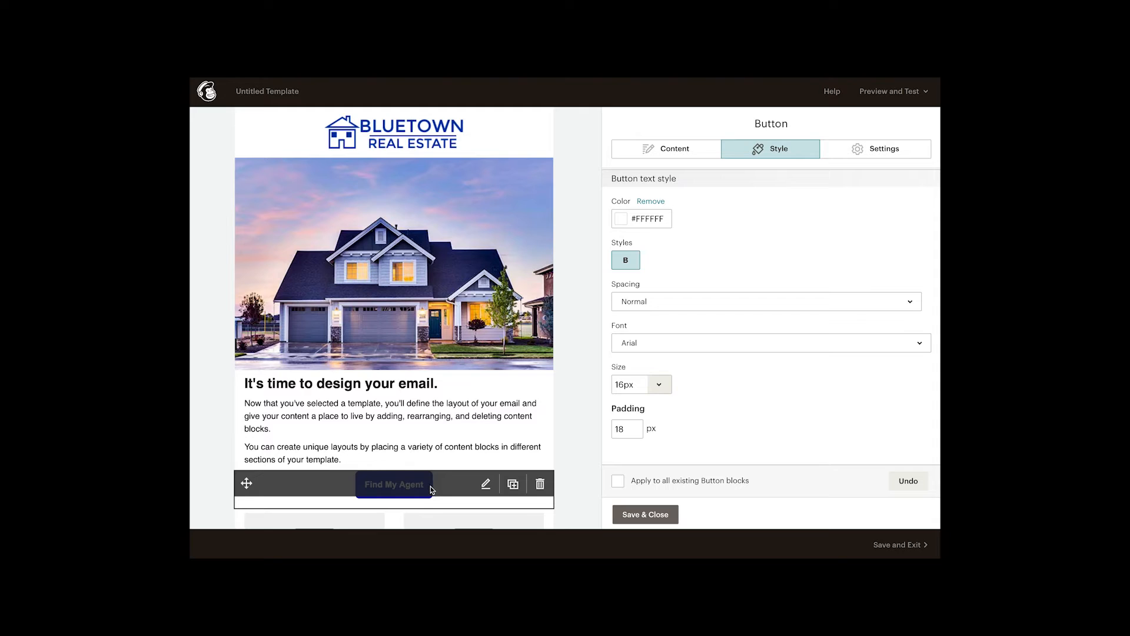
pyautogui.moveTo(631, 430); pyautogui.dragTo(613, 429)
pyautogui.write('2')
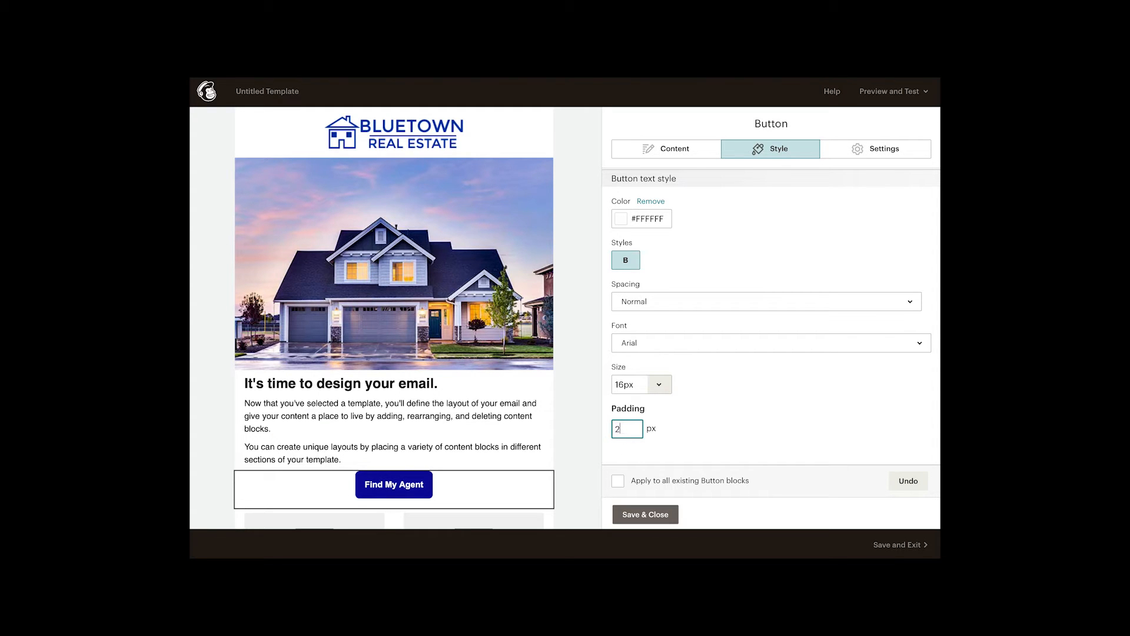
pyautogui.write('8')
pyautogui.click(712, 416)
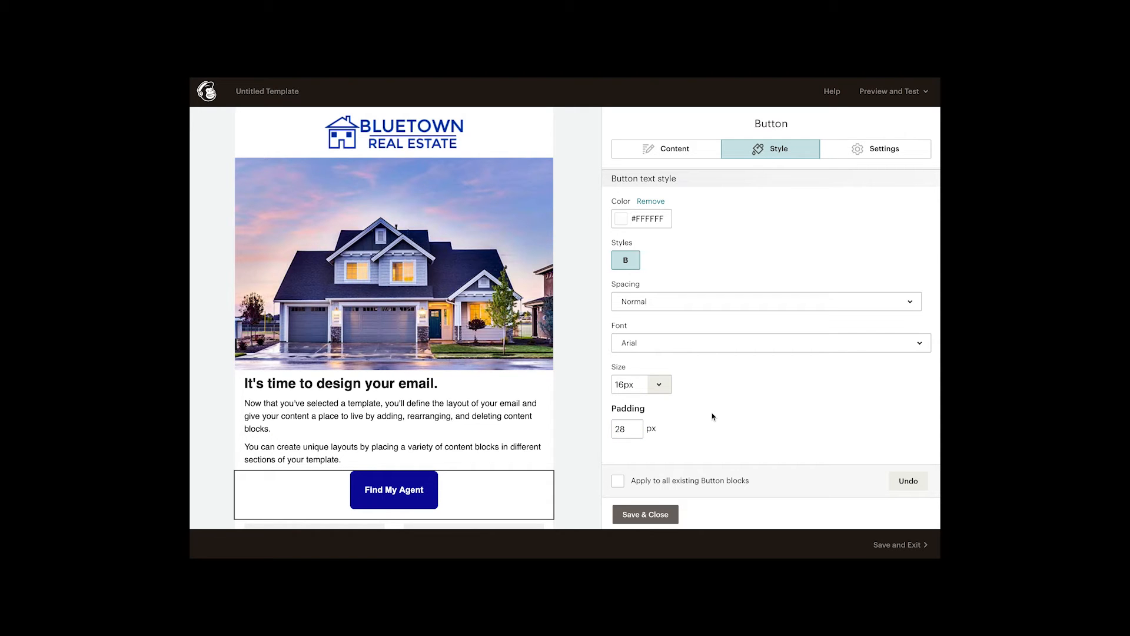
pyautogui.moveTo(630, 430); pyautogui.dragTo(607, 431)
pyautogui.write('18')
pyautogui.click(718, 423)
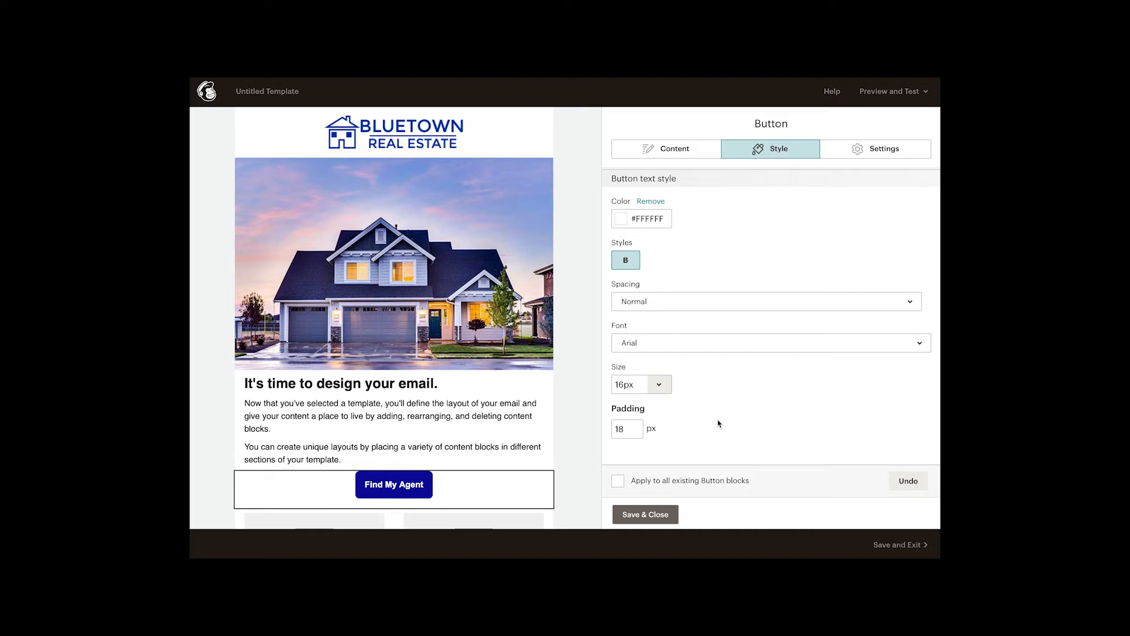
pyautogui.scroll(-1, 841, 242)
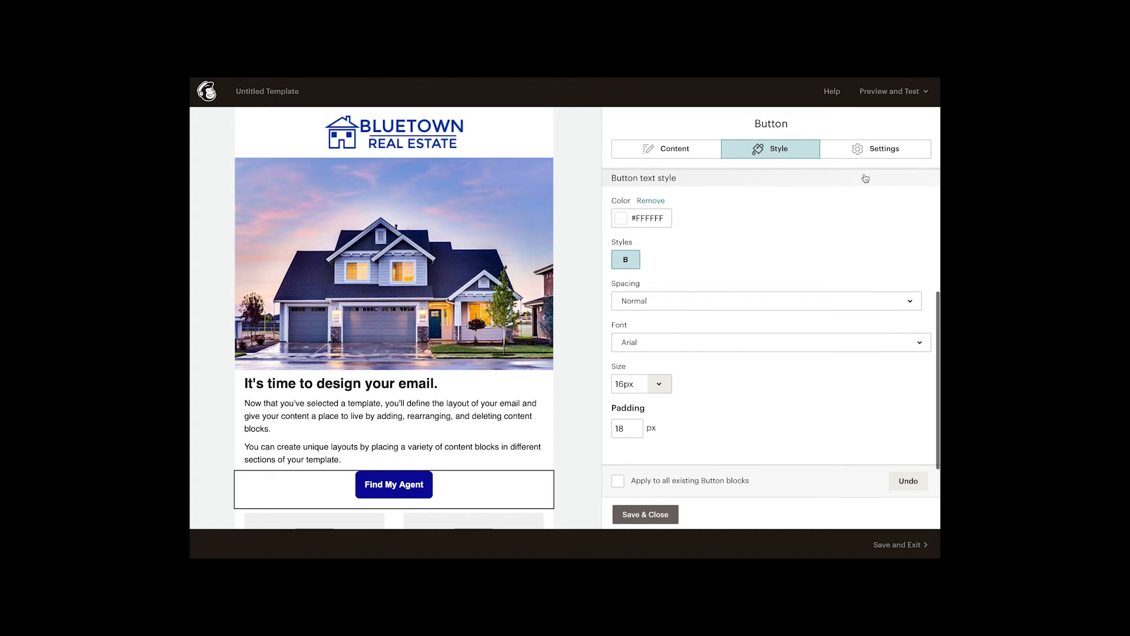
# Try Left and Right alignment for the Find My Agent button, then return it to Center
pyautogui.click(875, 152)
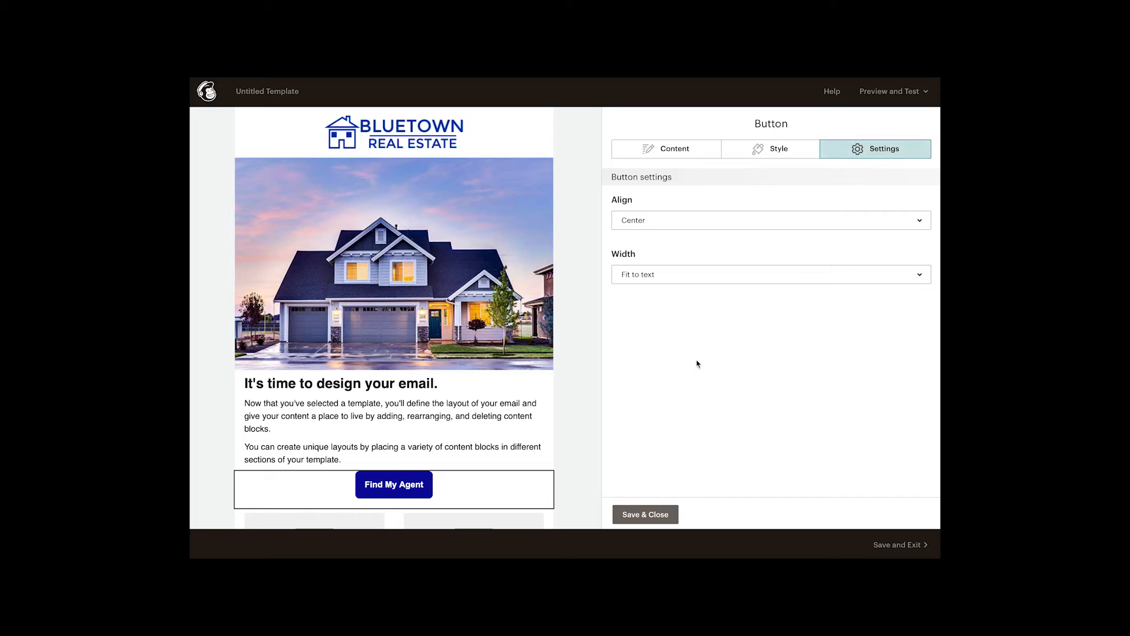
pyautogui.click(646, 226)
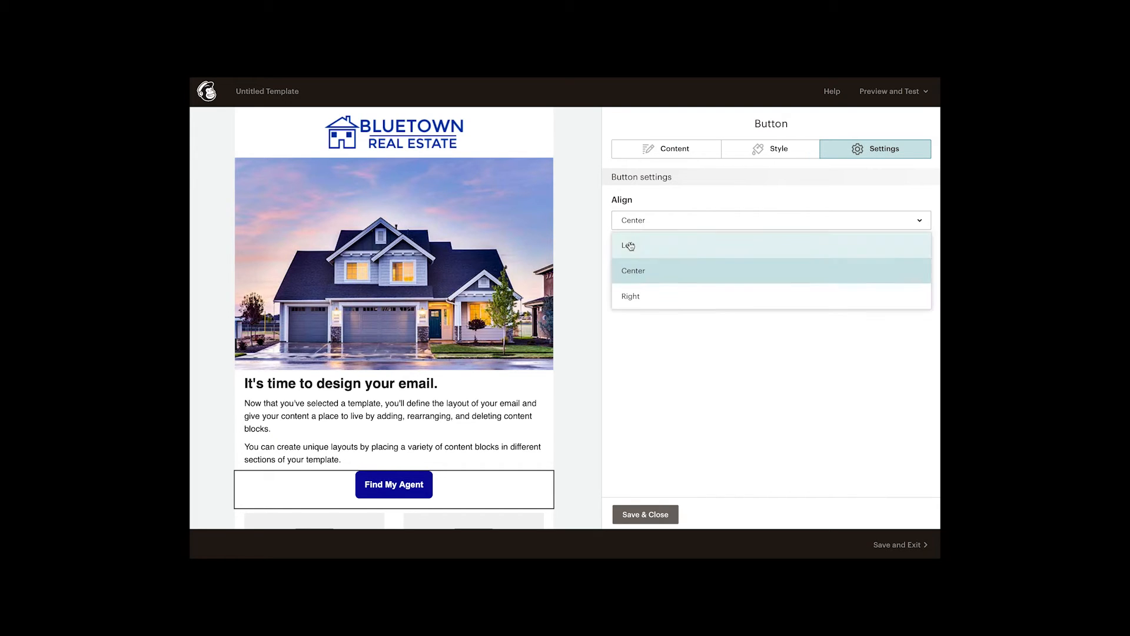
pyautogui.click(629, 246)
pyautogui.click(650, 220)
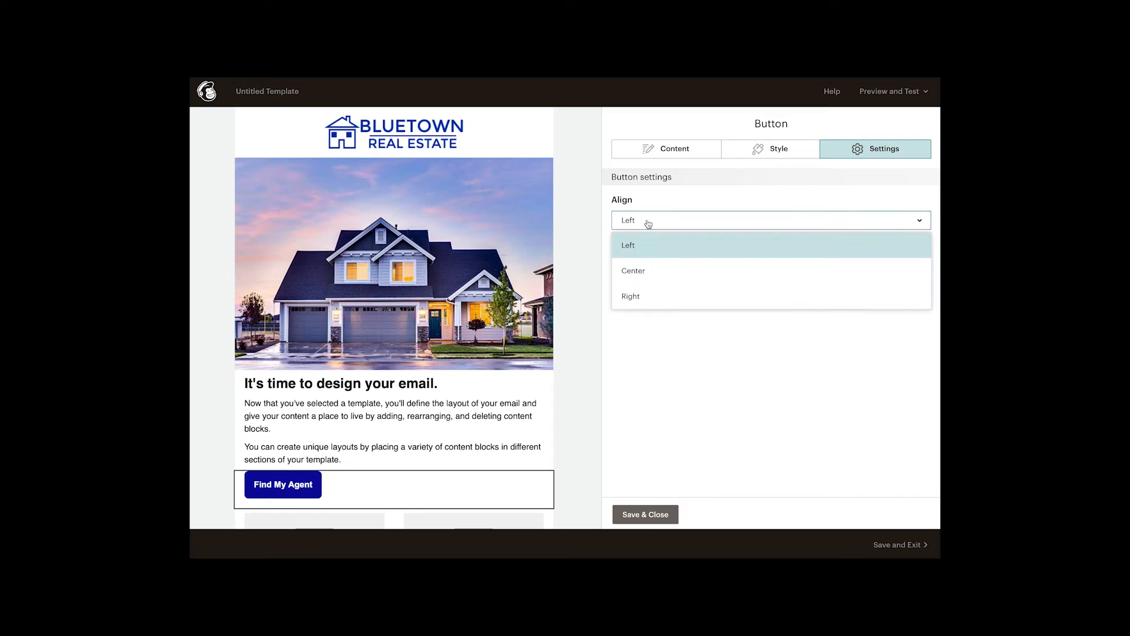
pyautogui.click(644, 301)
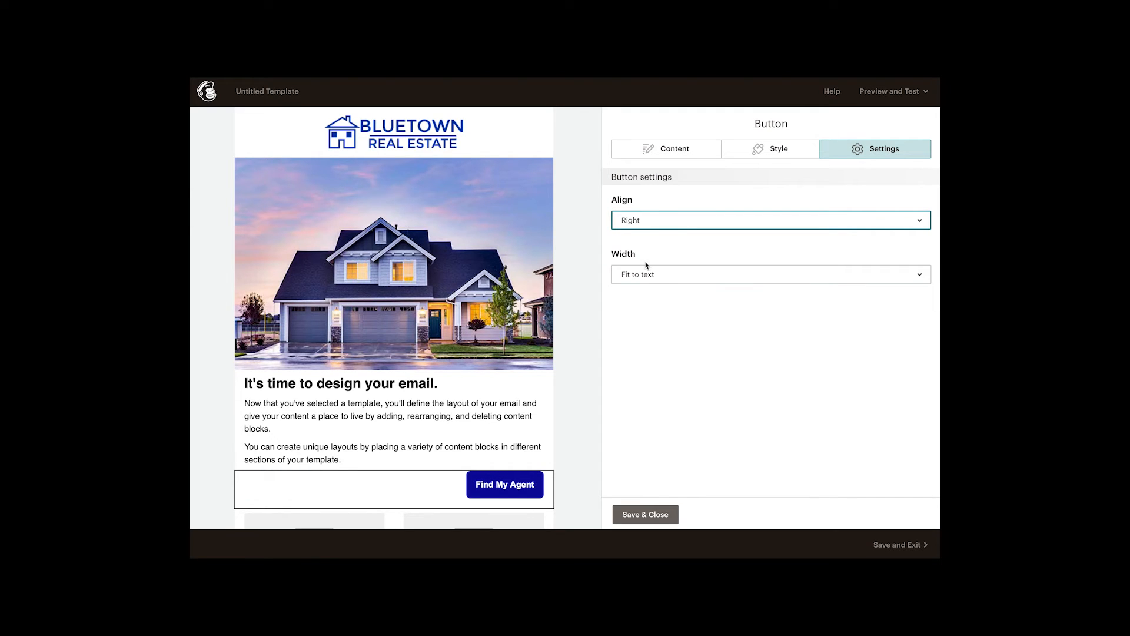
pyautogui.click(651, 226)
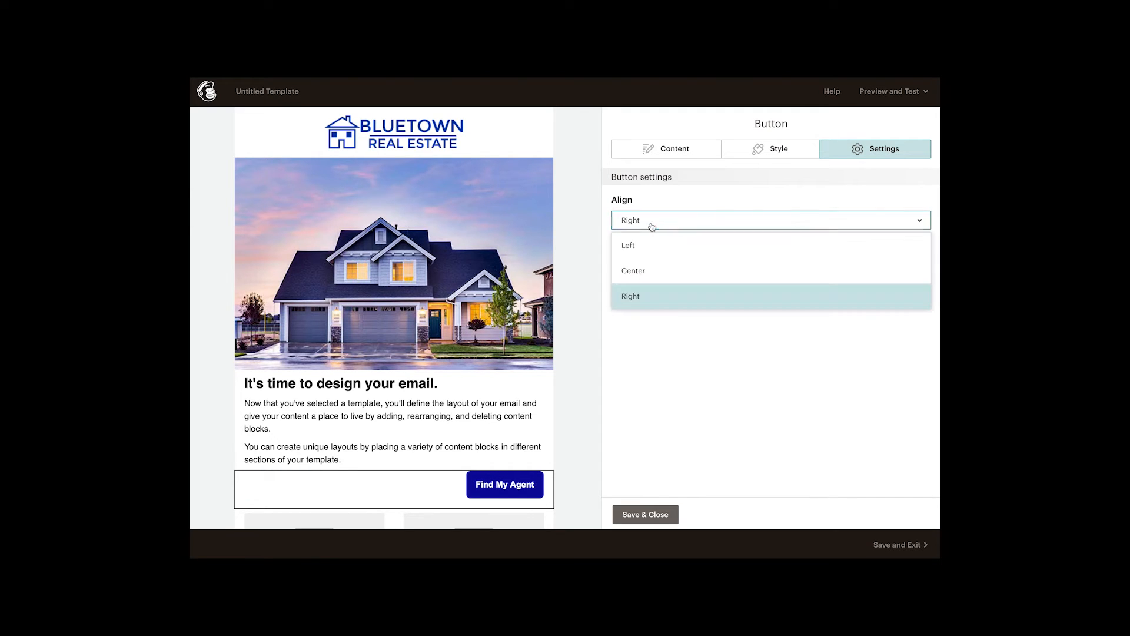
pyautogui.click(639, 270)
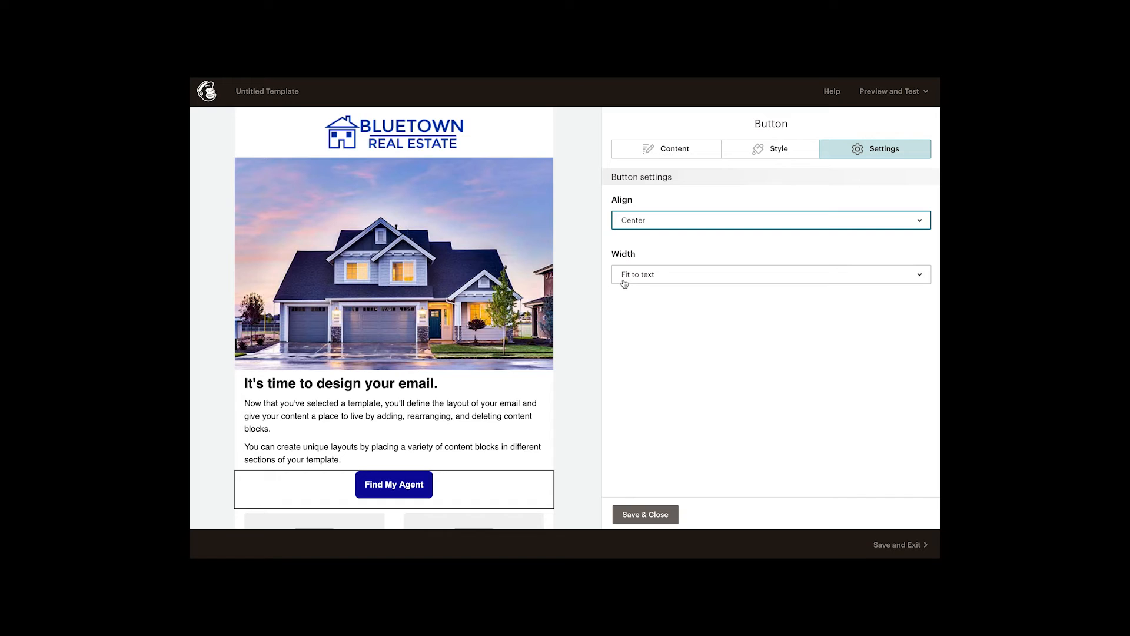
# Try the Full width option on the button, then return its width to Fit to text
pyautogui.click(637, 280)
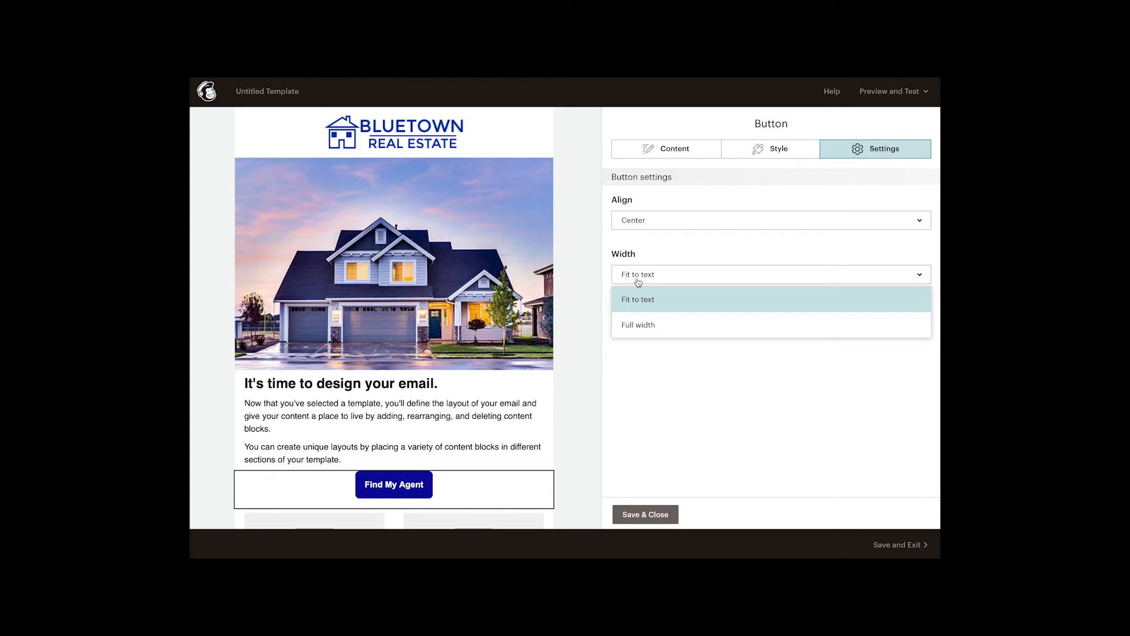
pyautogui.click(643, 326)
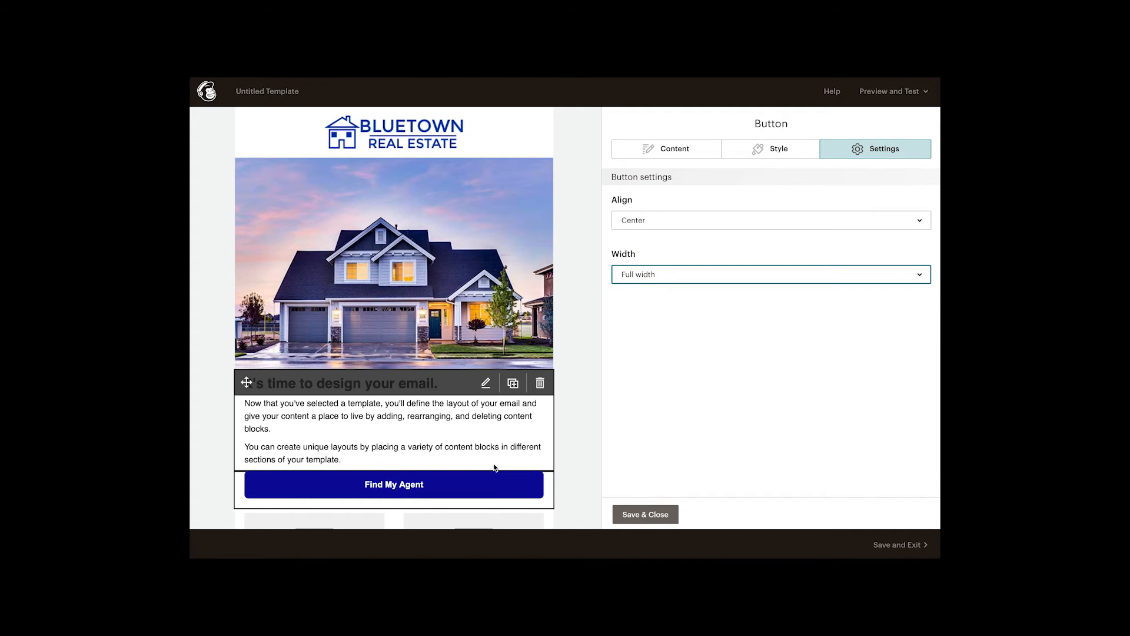
pyautogui.click(671, 279)
pyautogui.click(639, 302)
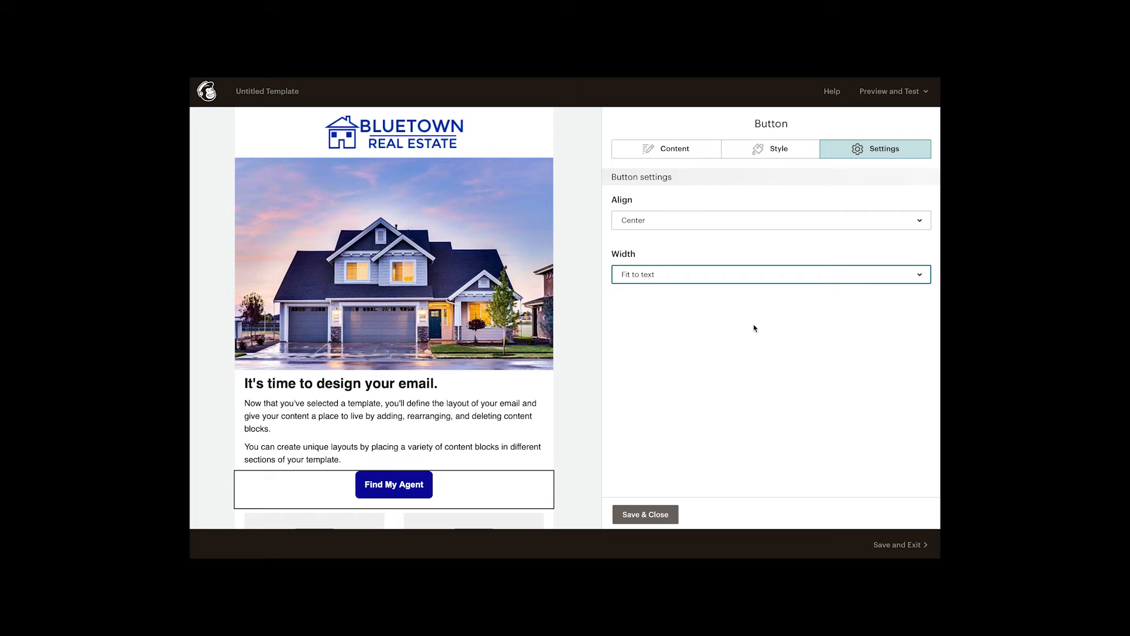
# Save and close the button's settings, and add a Divider block between the Find My Agent button and the image columns
pyautogui.click(644, 515)
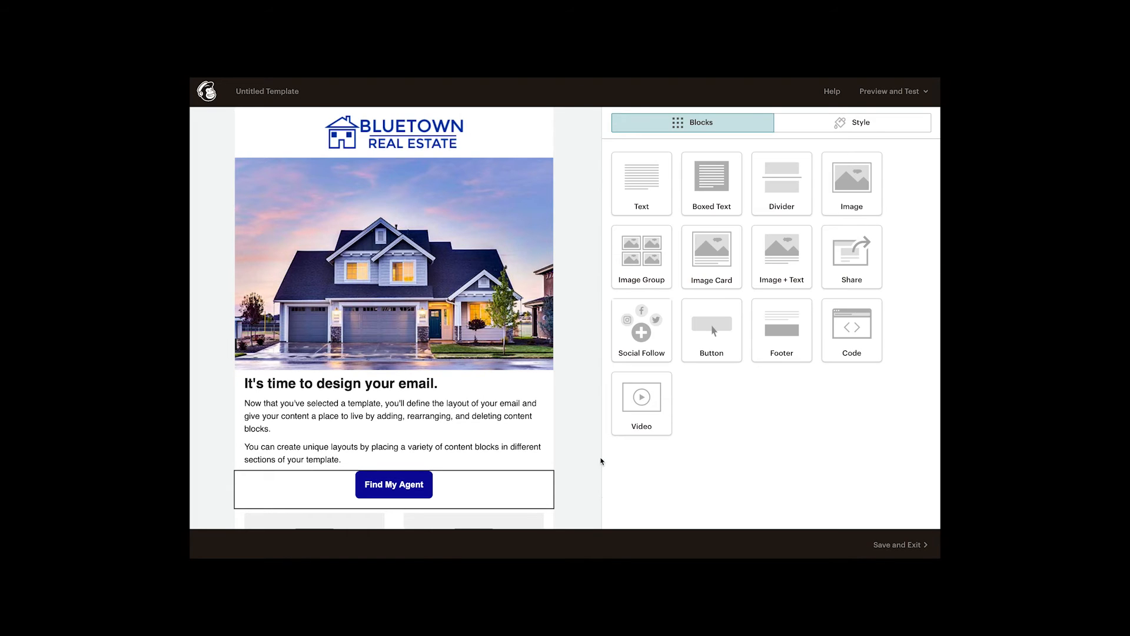
pyautogui.scroll(-1, 576, 444)
pyautogui.scroll(-2, 575, 445)
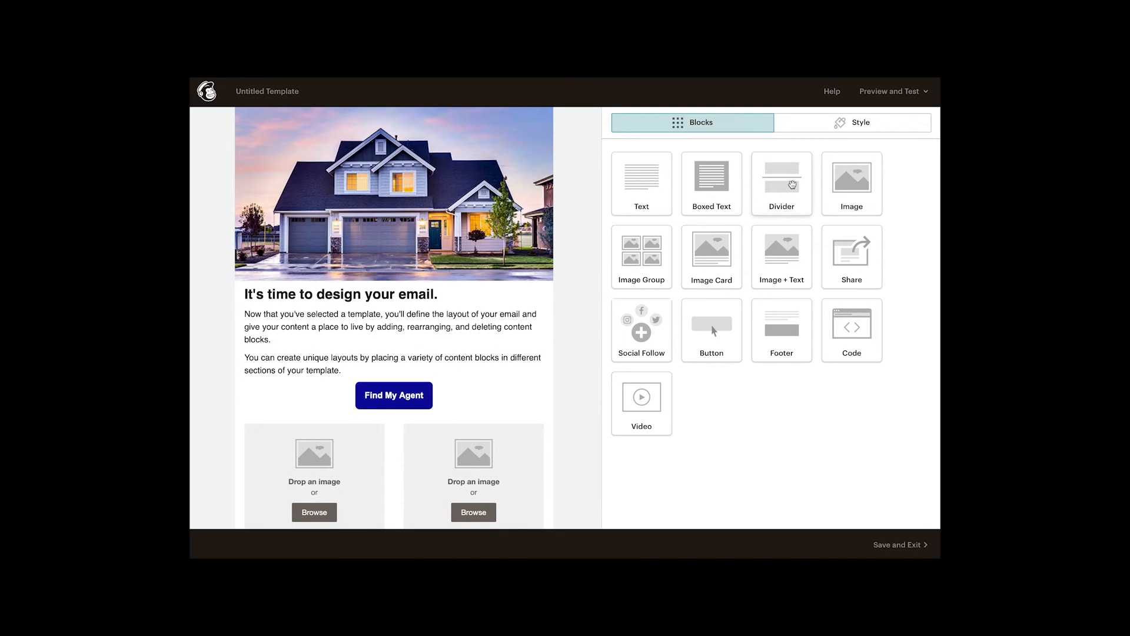
pyautogui.moveTo(792, 185); pyautogui.dragTo(435, 418)
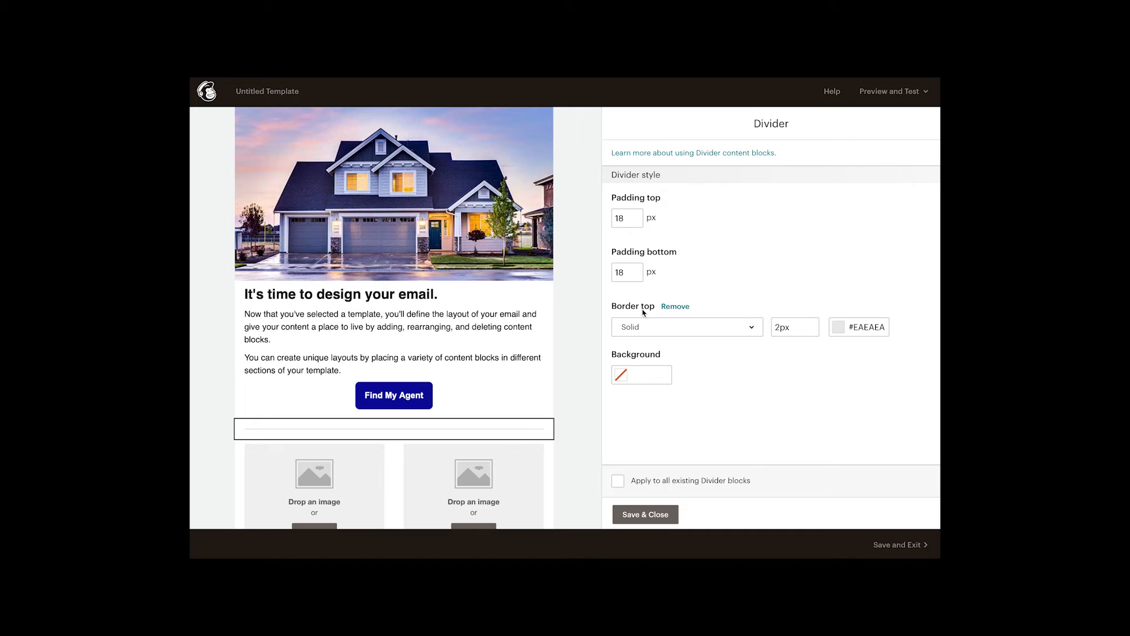
# Give the divider a dashed top border in colour #0a0aa0, then save and close its settings
pyautogui.click(754, 329)
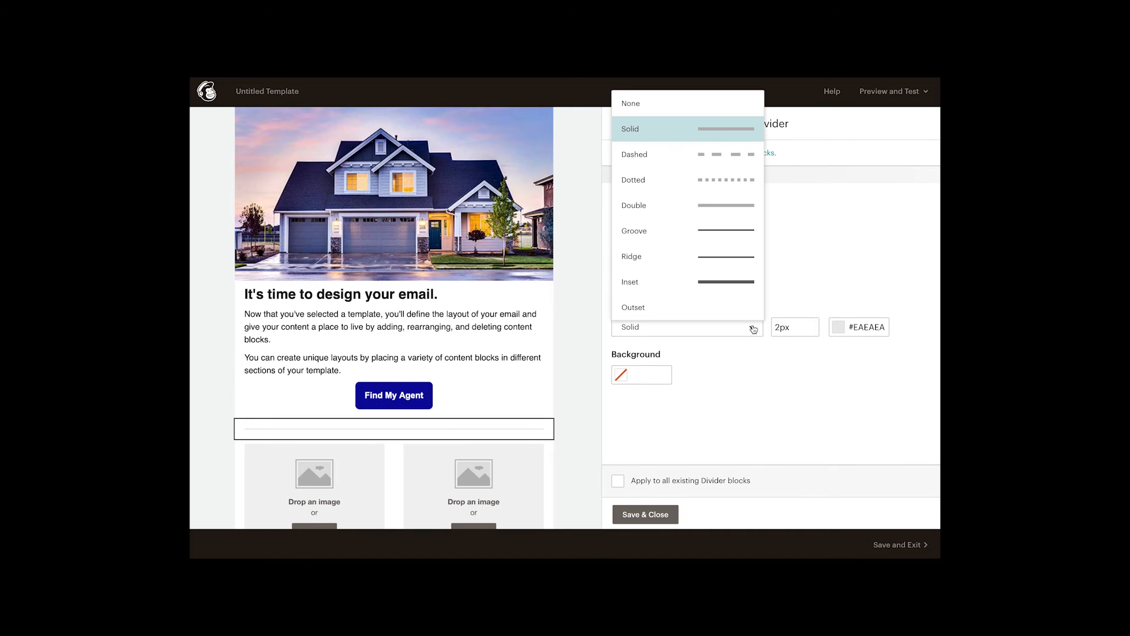
pyautogui.click(728, 155)
pyautogui.click(880, 213)
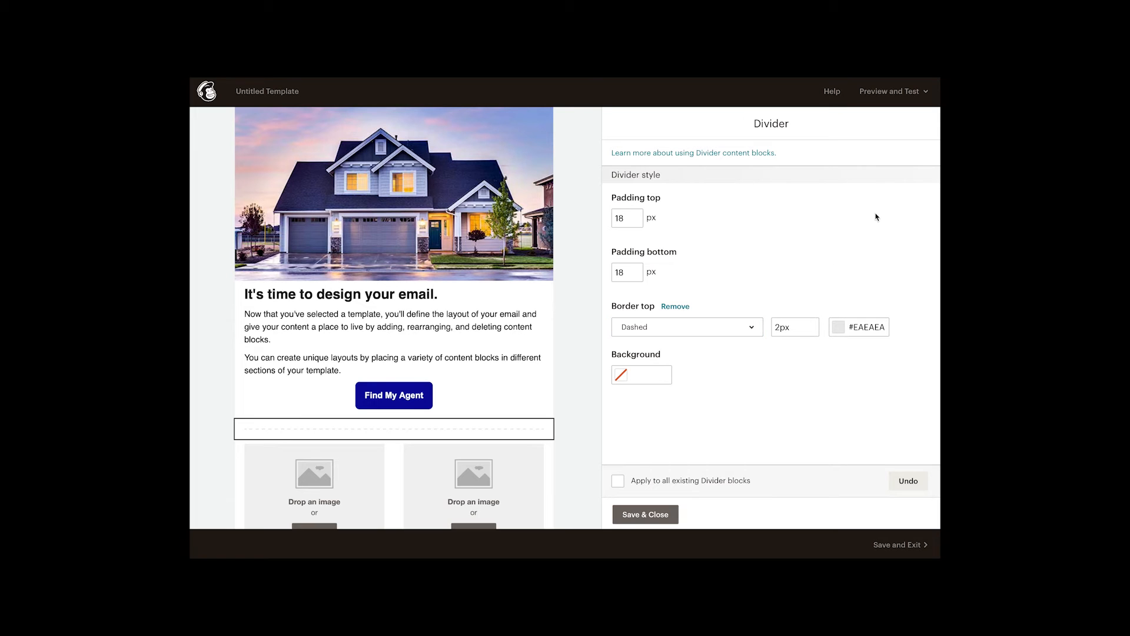
pyautogui.click(844, 332)
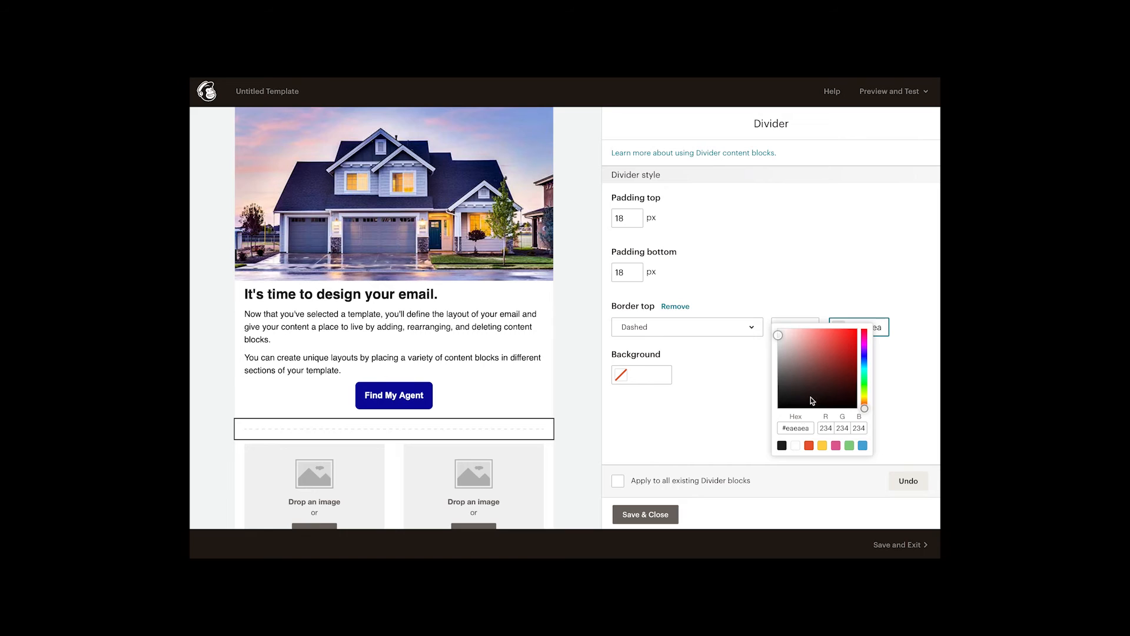
pyautogui.moveTo(811, 432); pyautogui.dragTo(787, 431)
pyautogui.write('0a0aa0')
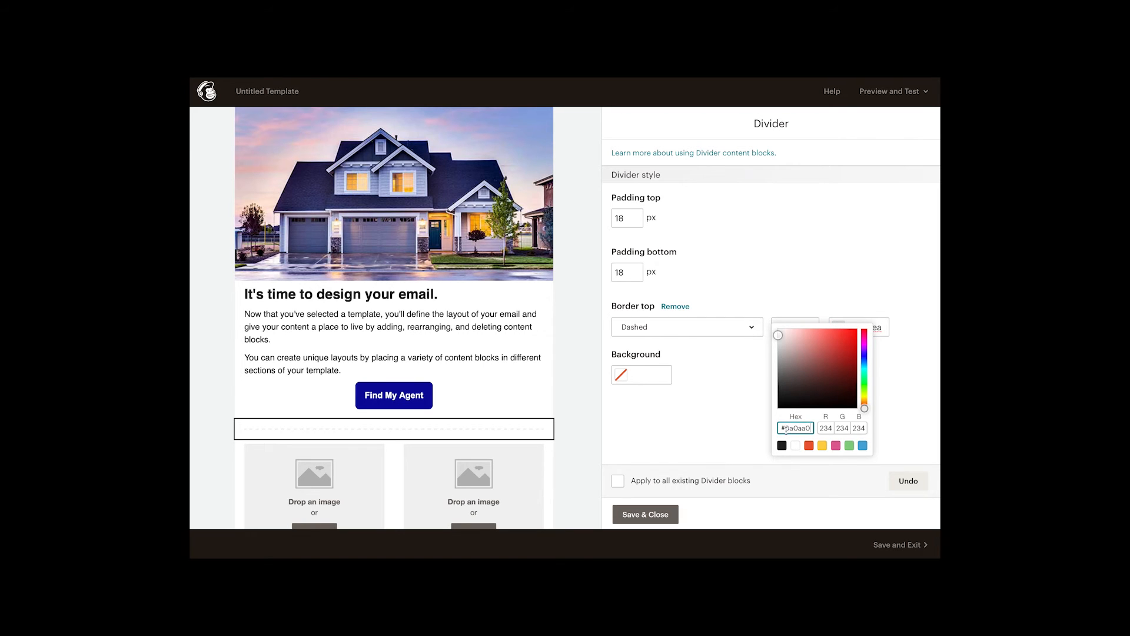
pyautogui.click(899, 400)
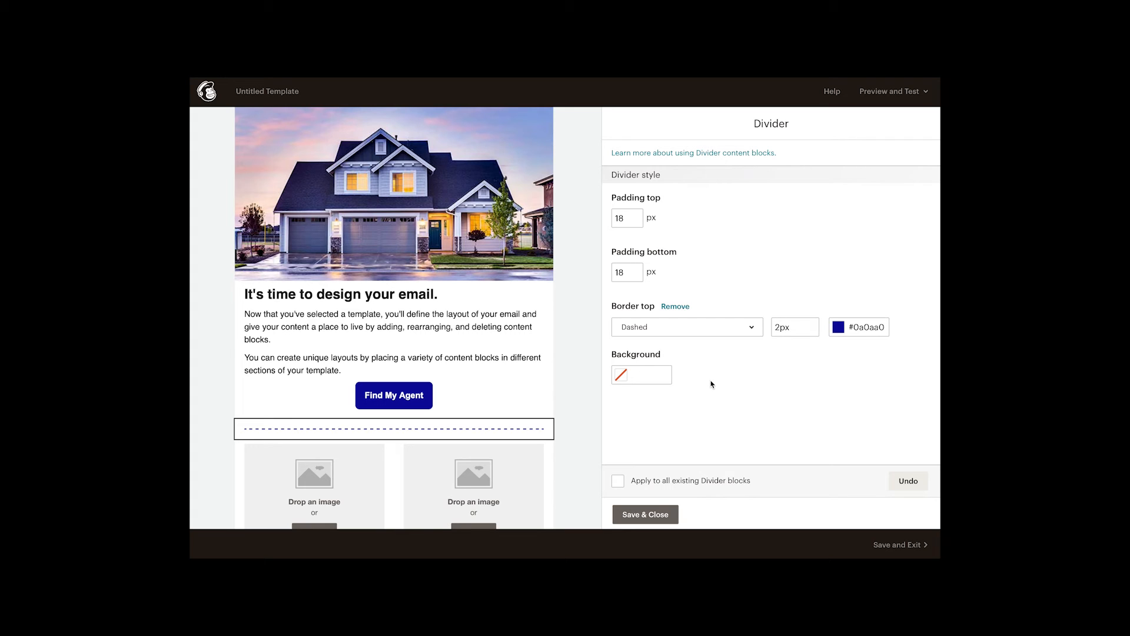
pyautogui.click(646, 514)
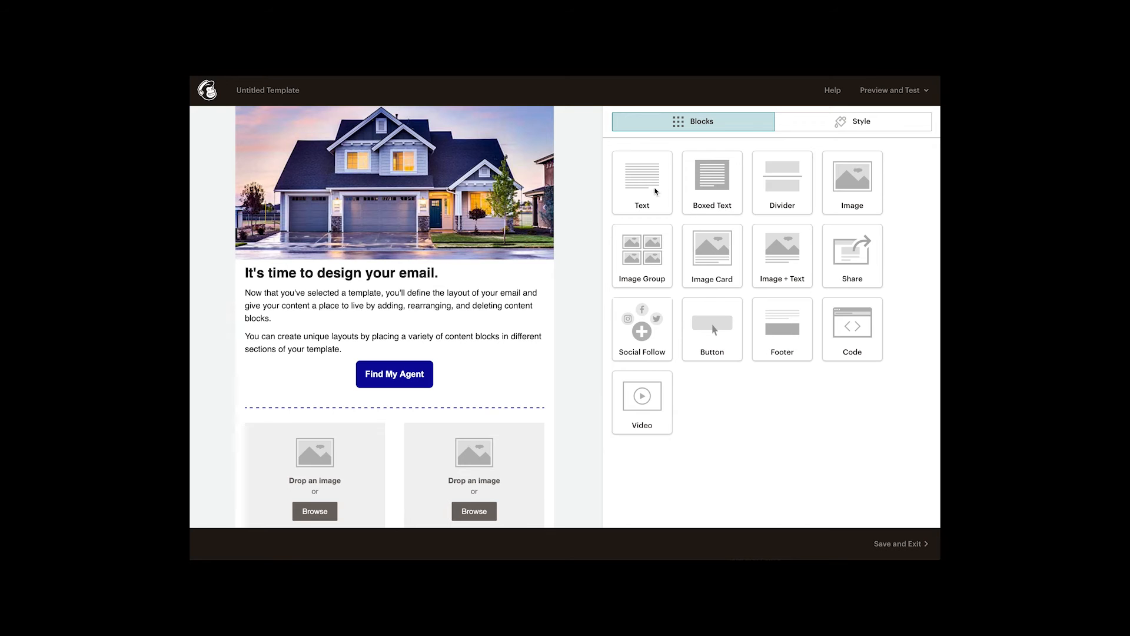
# Add a Text block between the divider and the image columns, replace its text with "New Listings", and save and close it
pyautogui.moveTo(654, 187); pyautogui.dragTo(398, 415)
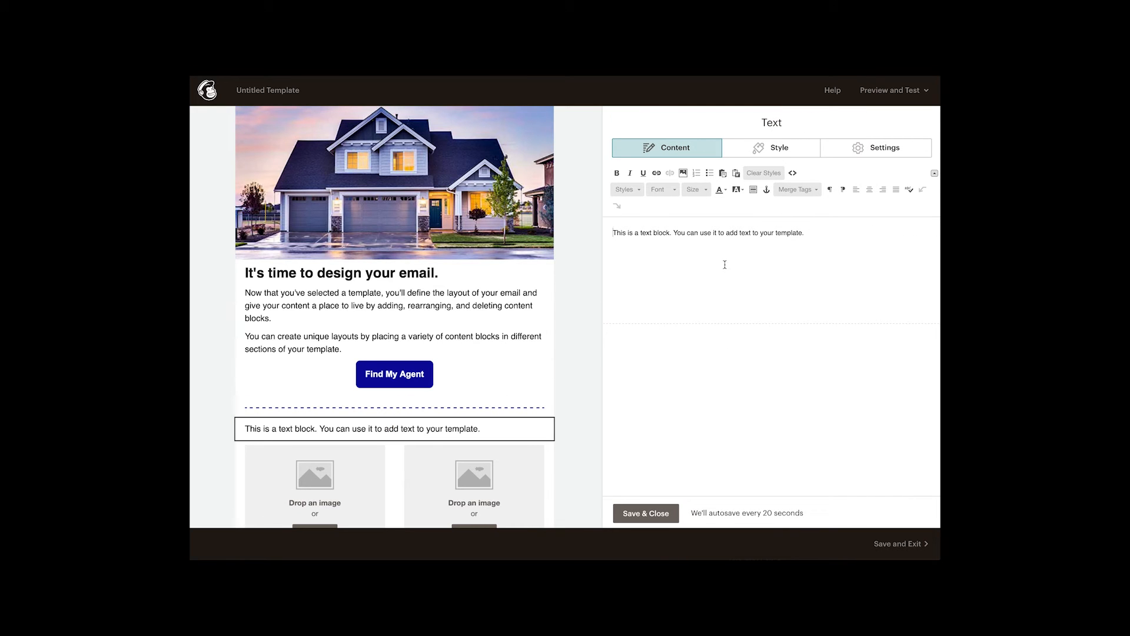
pyautogui.moveTo(812, 235); pyautogui.dragTo(604, 234)
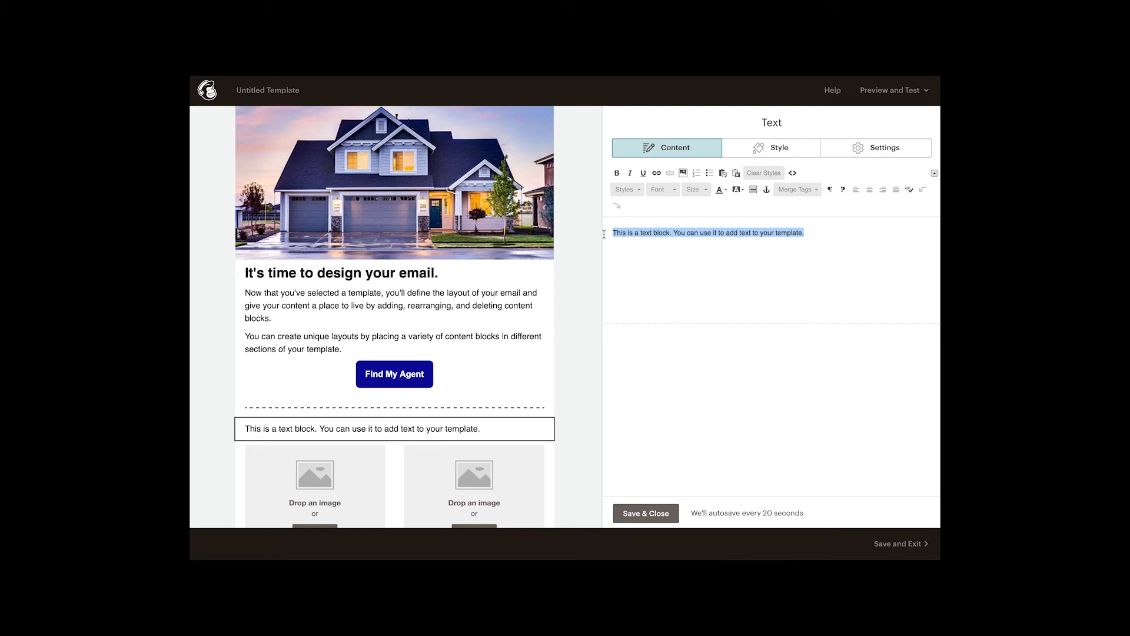
pyautogui.write('New')
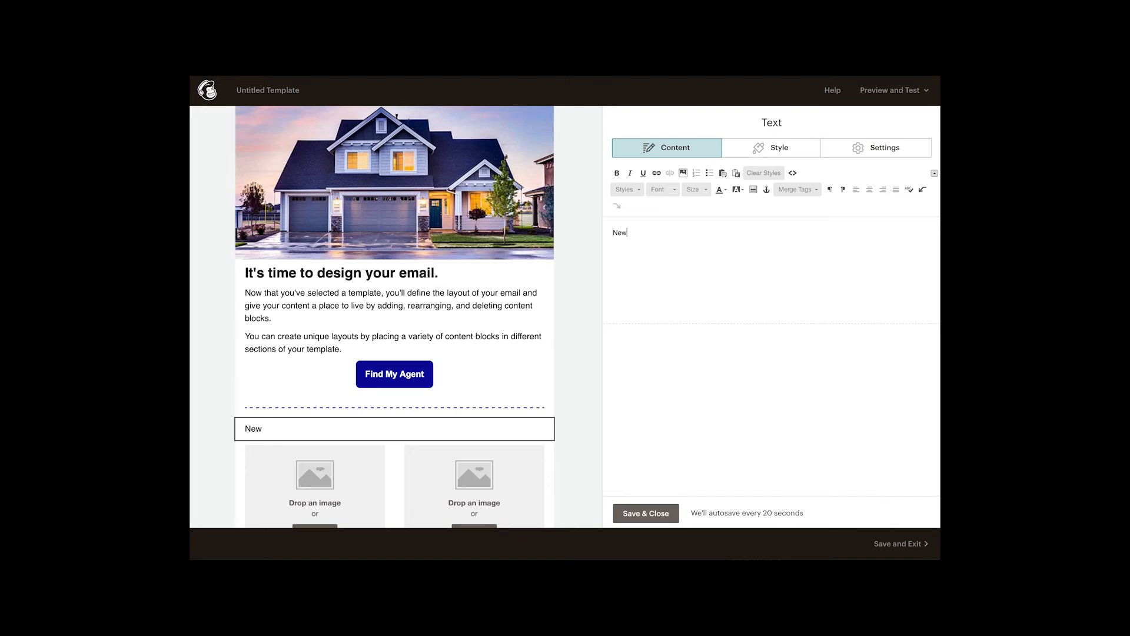
pyautogui.write(' Listings')
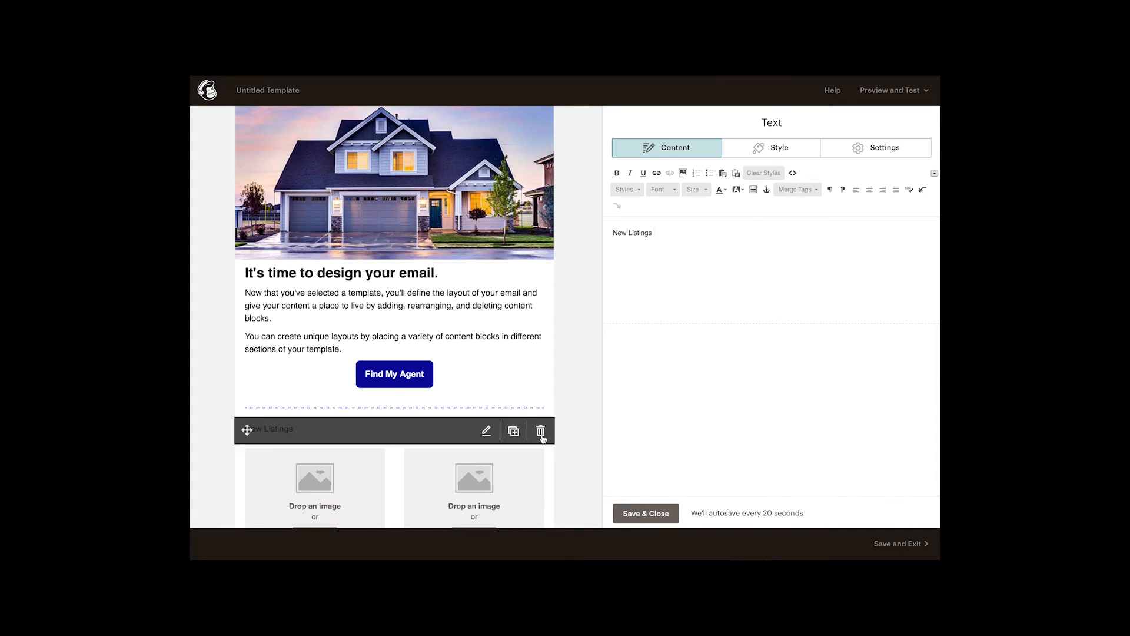
pyautogui.click(645, 513)
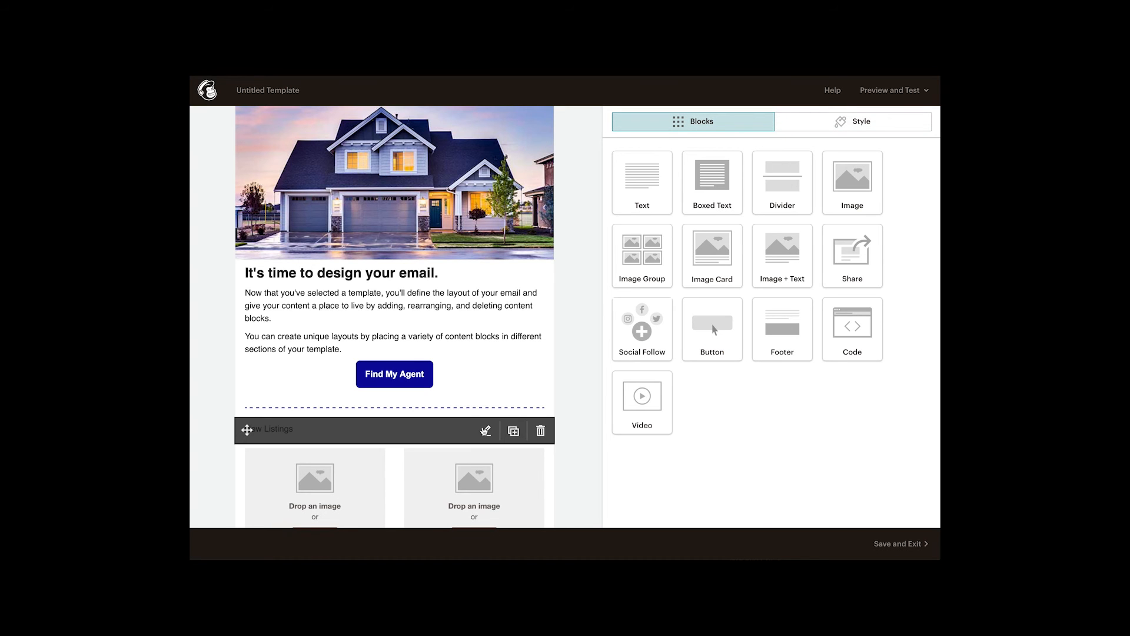
# Reopen the New Listings text block and choose house-icon2.png as the image to insert before the text
pyautogui.click(485, 431)
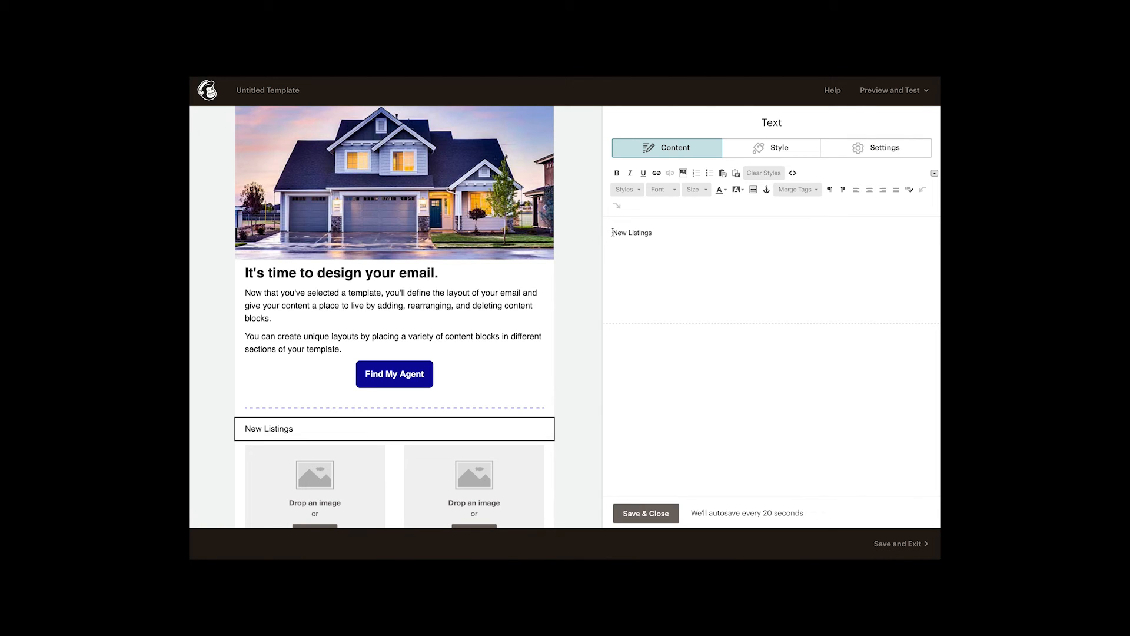
pyautogui.click(683, 174)
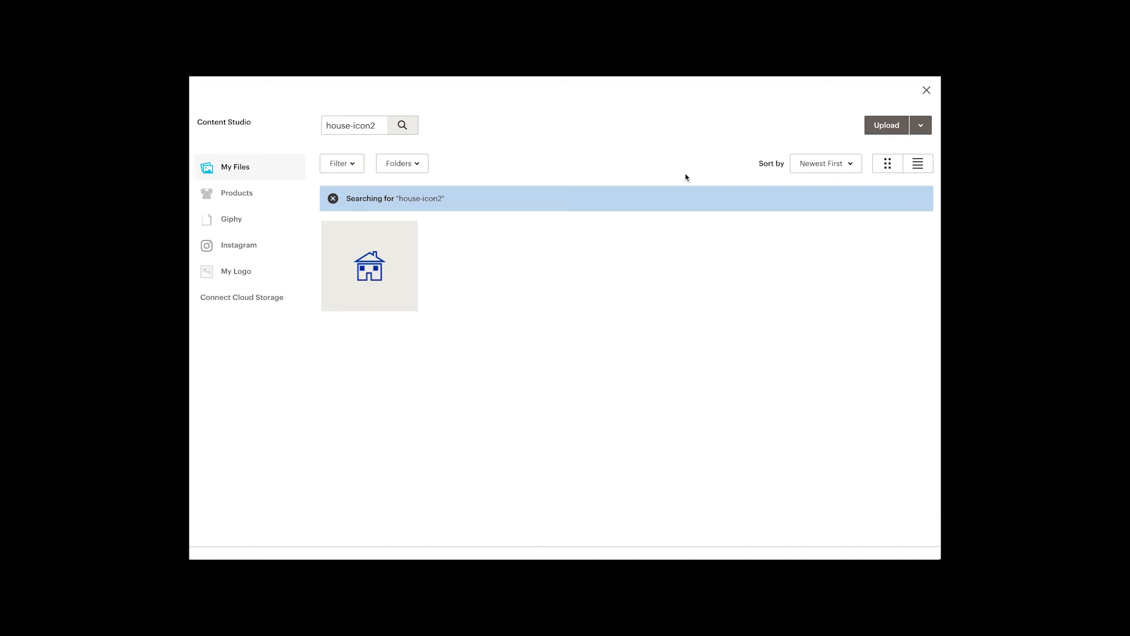
pyautogui.click(398, 268)
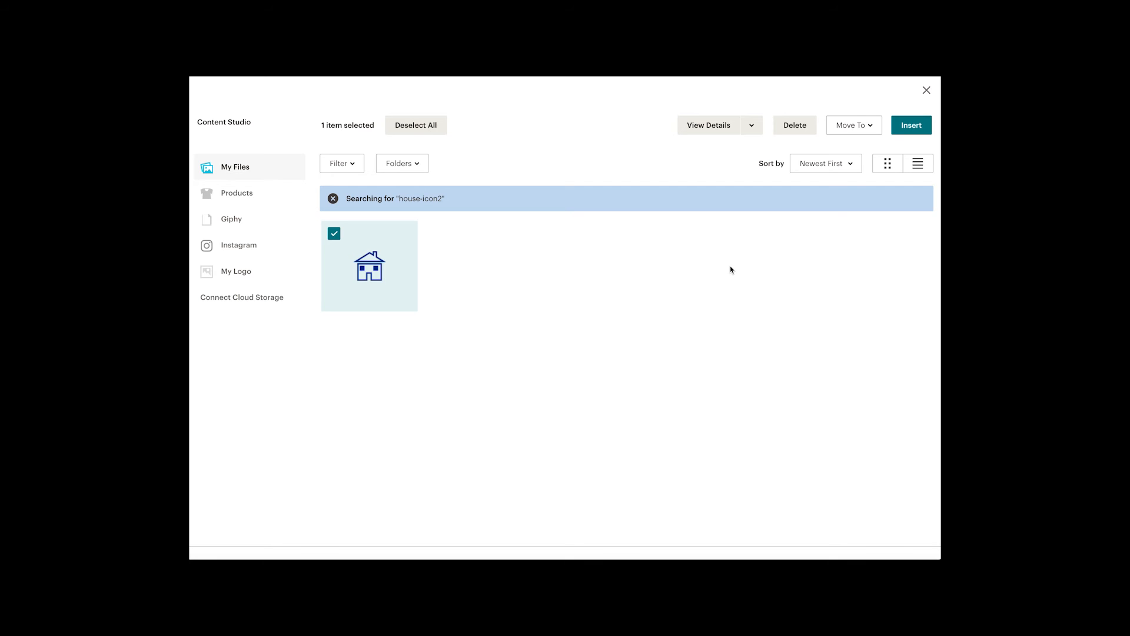
pyautogui.click(905, 128)
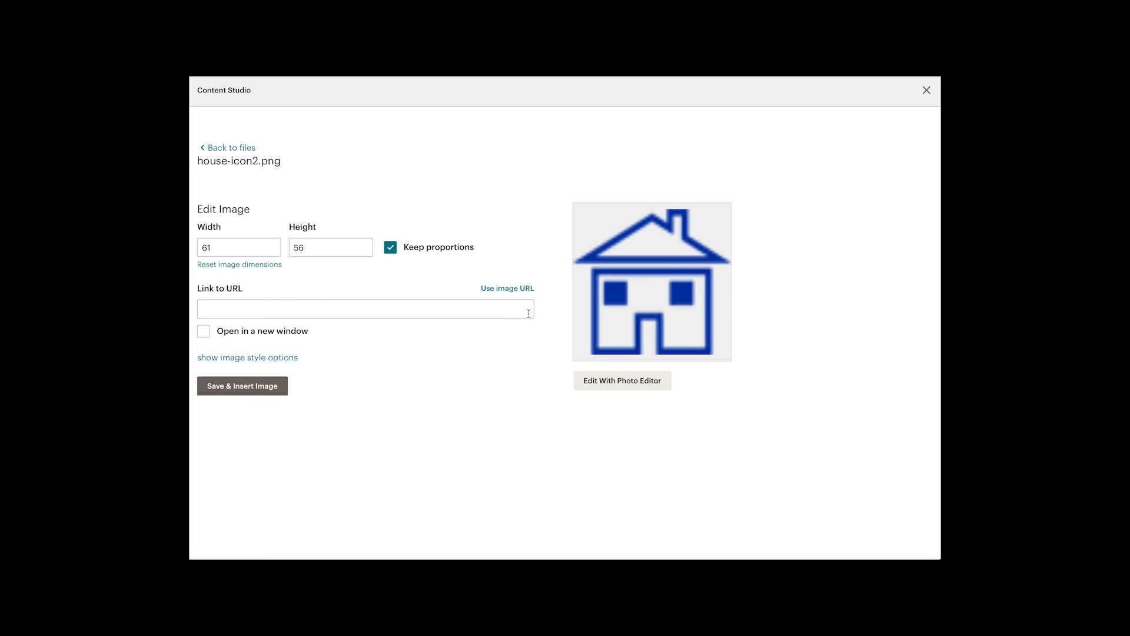
# Set the house icon's alignment to center and its right margin to 5, insert it, and save and close the text block
pyautogui.click(271, 359)
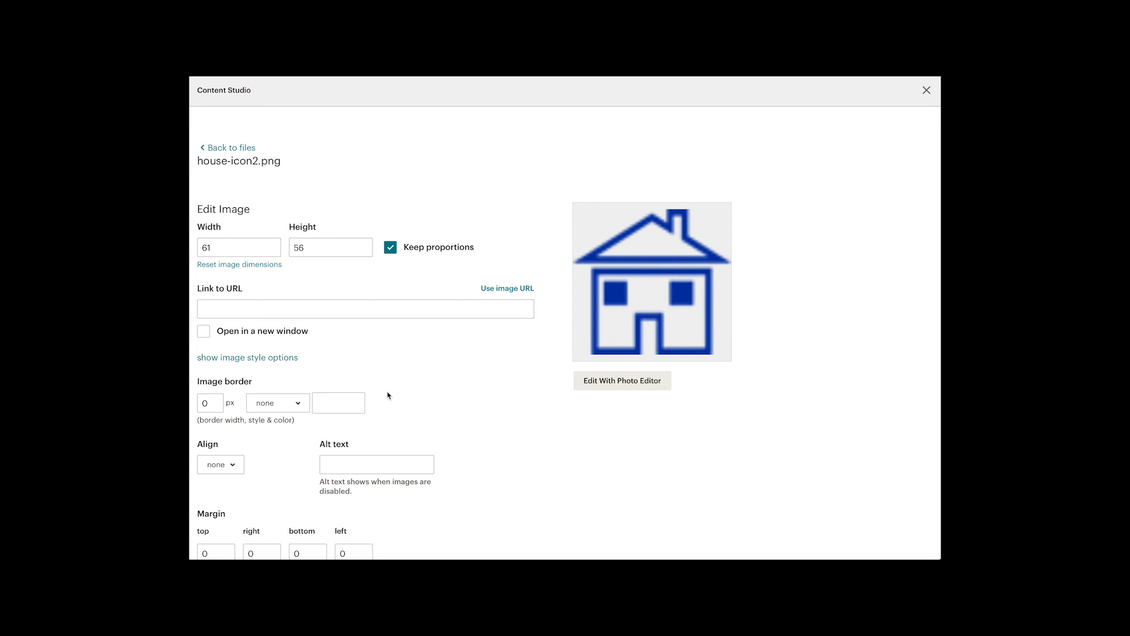
pyautogui.scroll(-1, 388, 395)
pyautogui.click(239, 422)
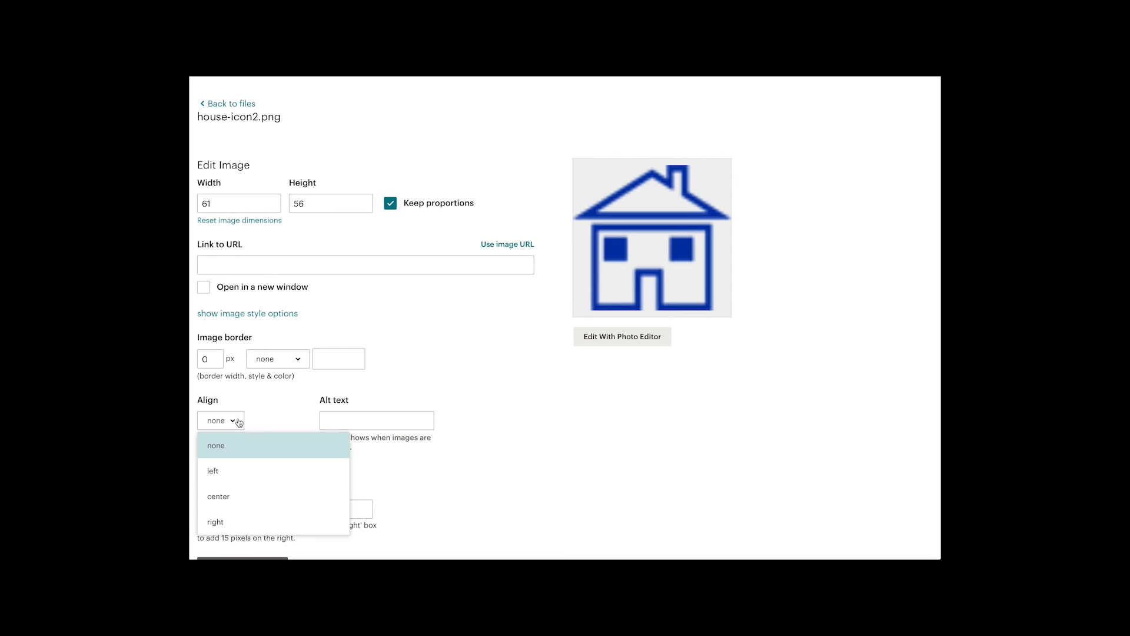
pyautogui.click(219, 497)
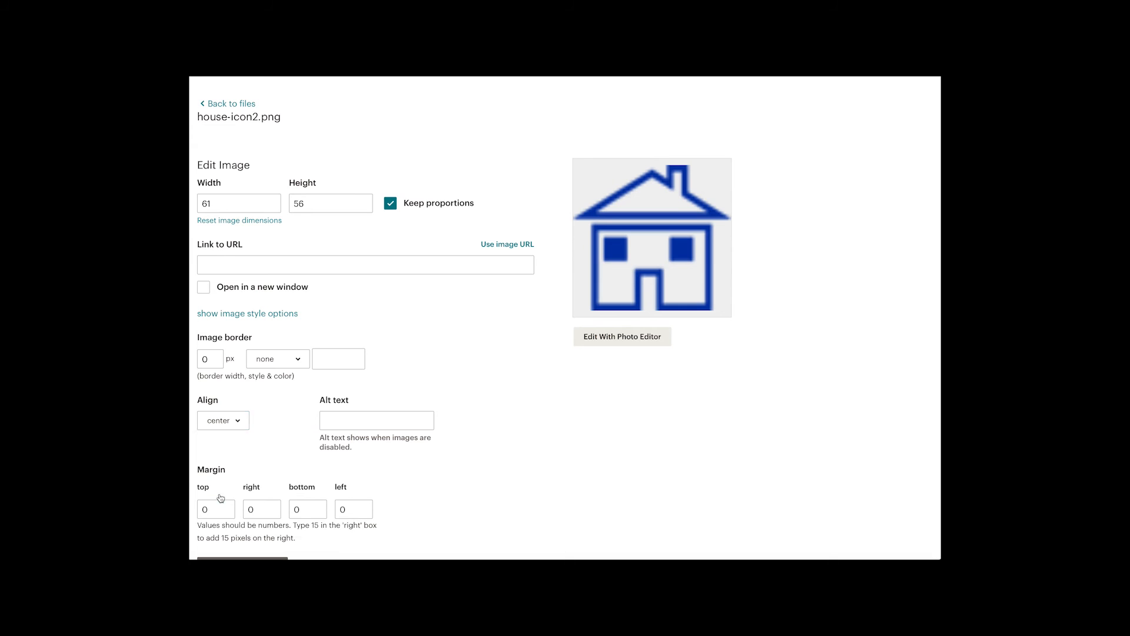
pyautogui.scroll(-1, 271, 452)
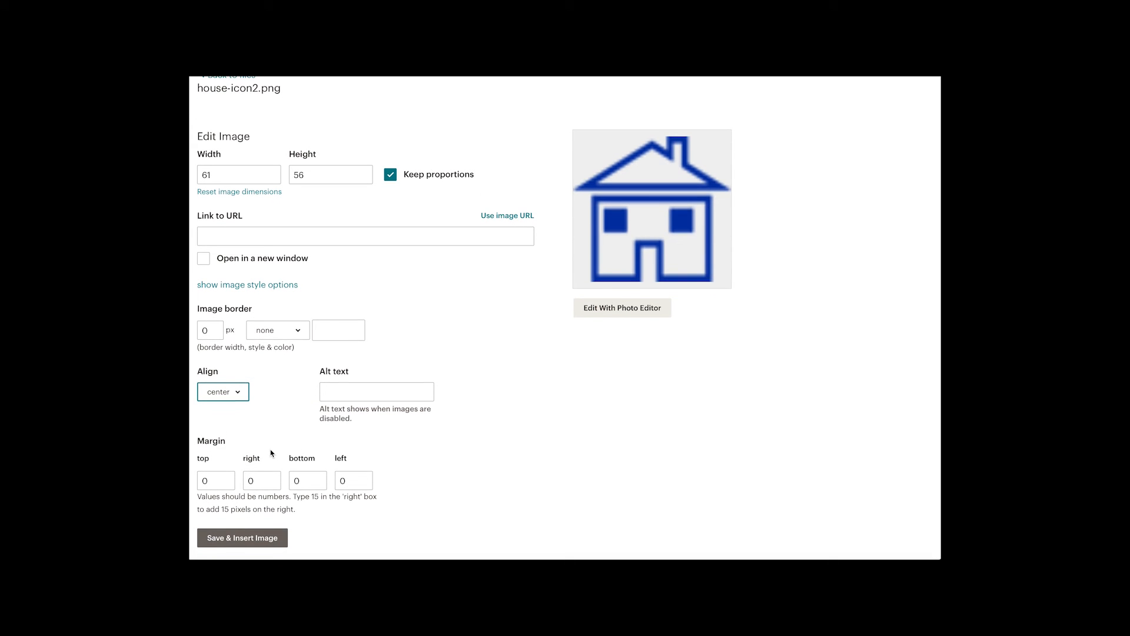
pyautogui.click(251, 483)
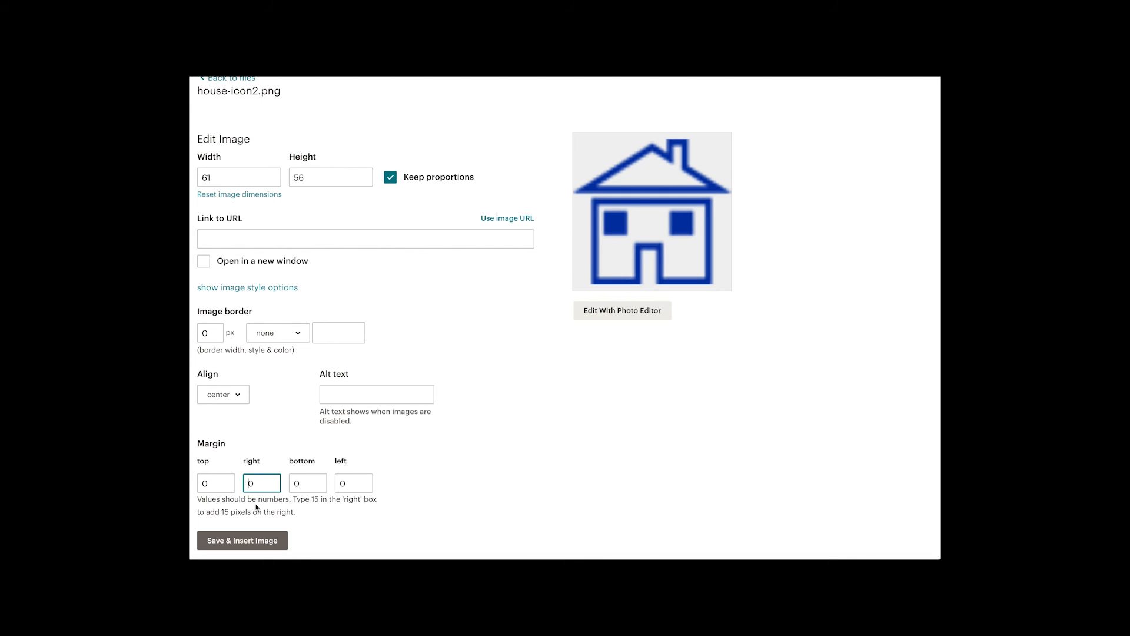
pyautogui.press('BackSpace')
pyautogui.write('5')
pyautogui.click(263, 540)
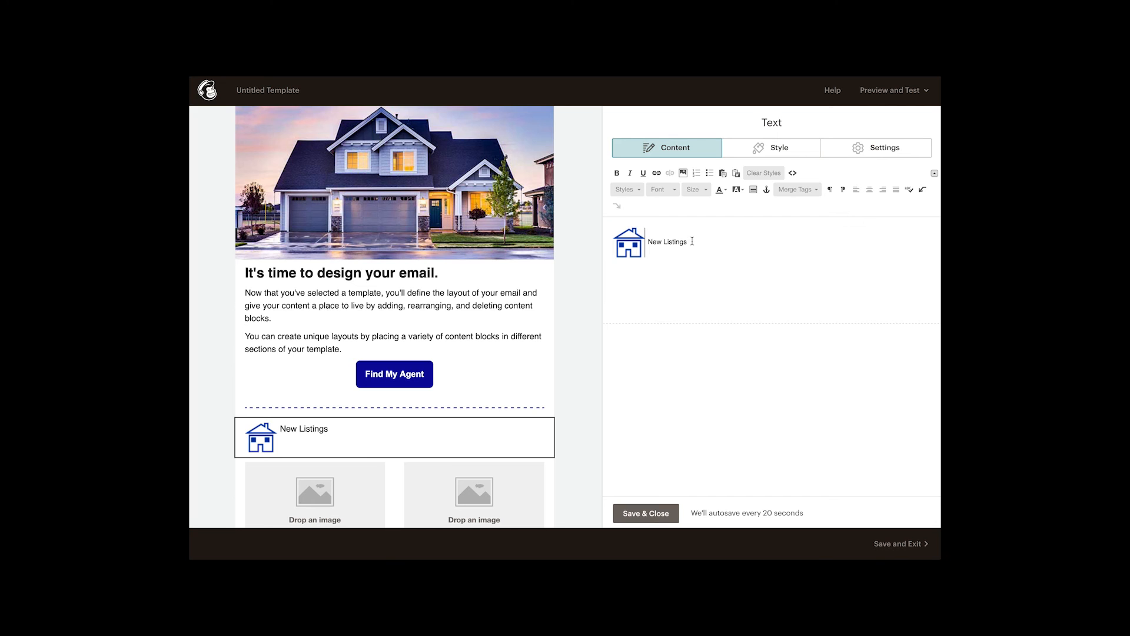
pyautogui.click(634, 518)
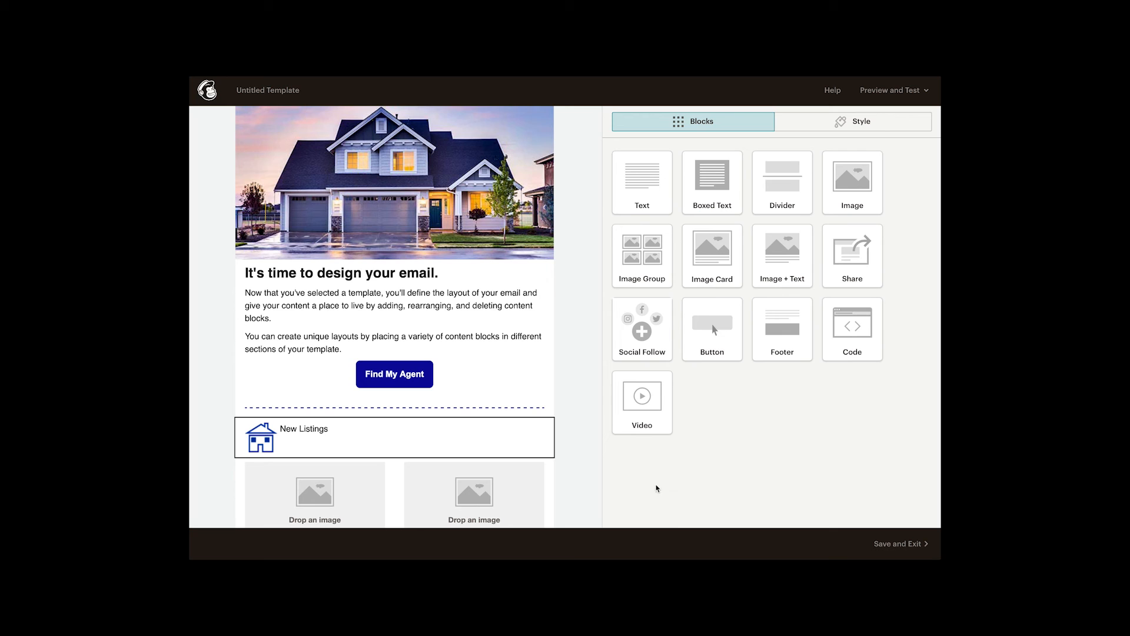
# Set the Heading 2 colour in the template's Page styles to #0a0aa0
pyautogui.click(833, 123)
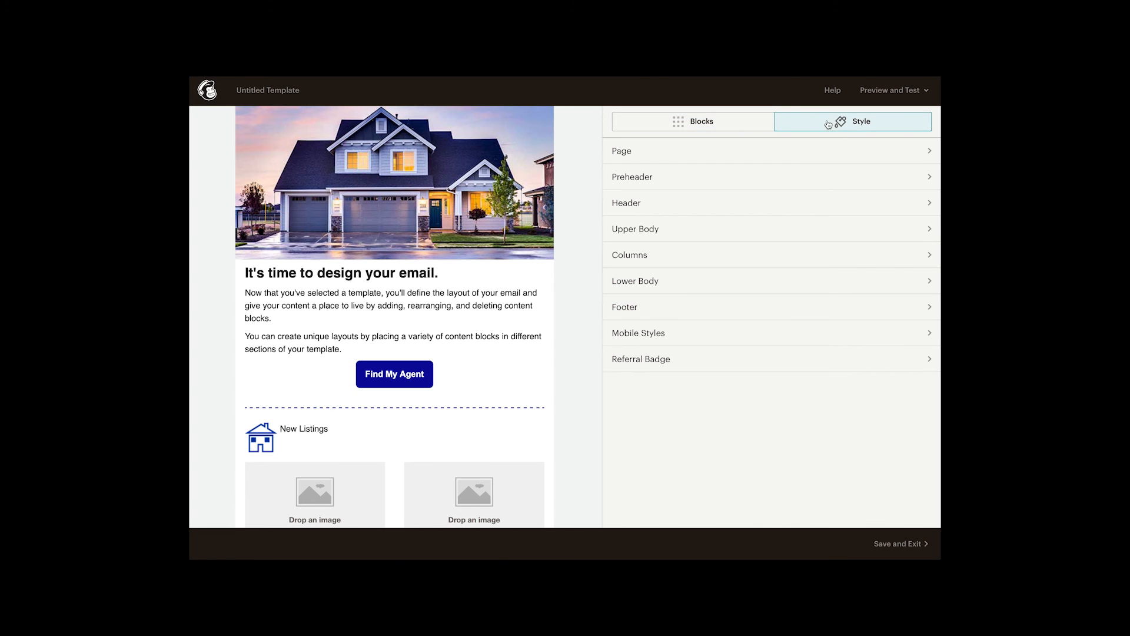
pyautogui.click(623, 152)
pyautogui.scroll(-5, 806, 317)
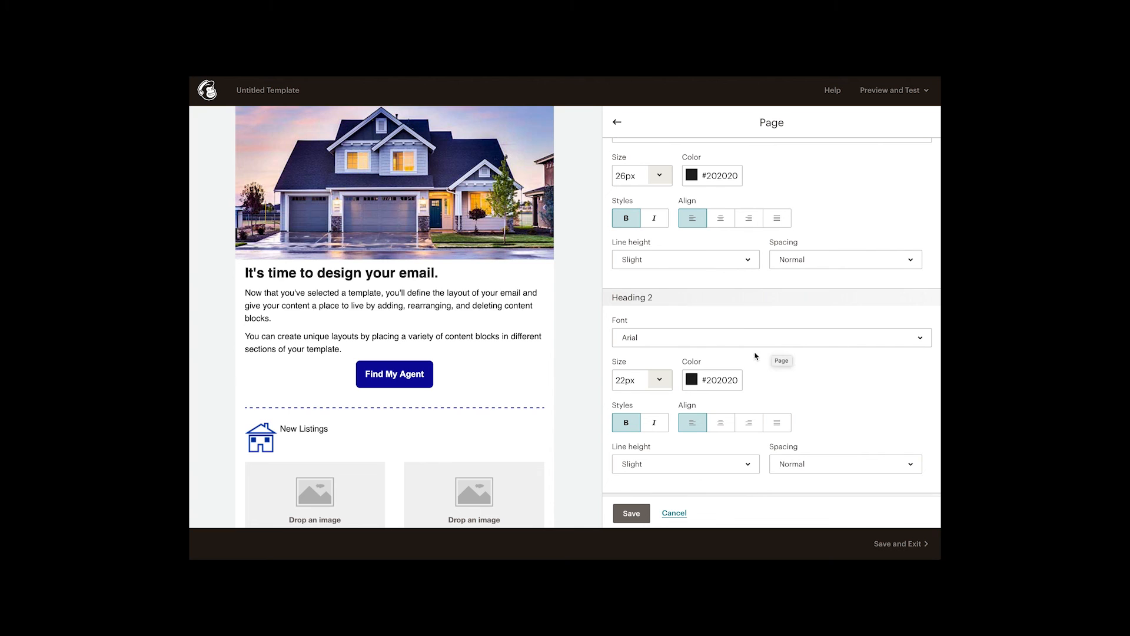
pyautogui.click(695, 384)
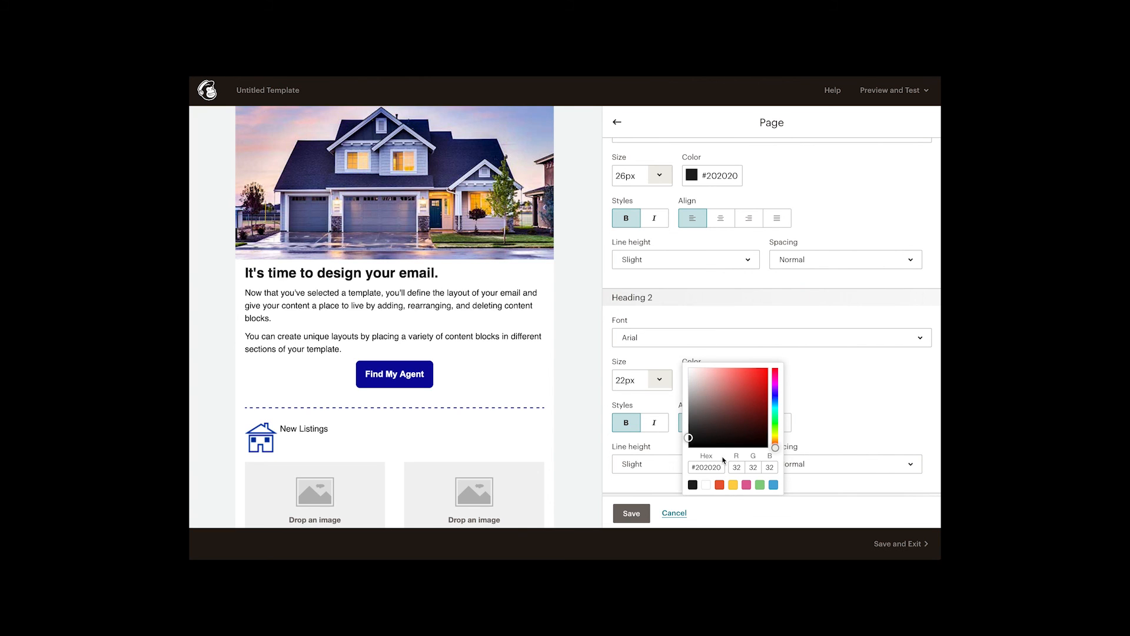
pyautogui.moveTo(721, 470); pyautogui.dragTo(697, 467)
pyautogui.write('0a0aa0')
pyautogui.click(837, 416)
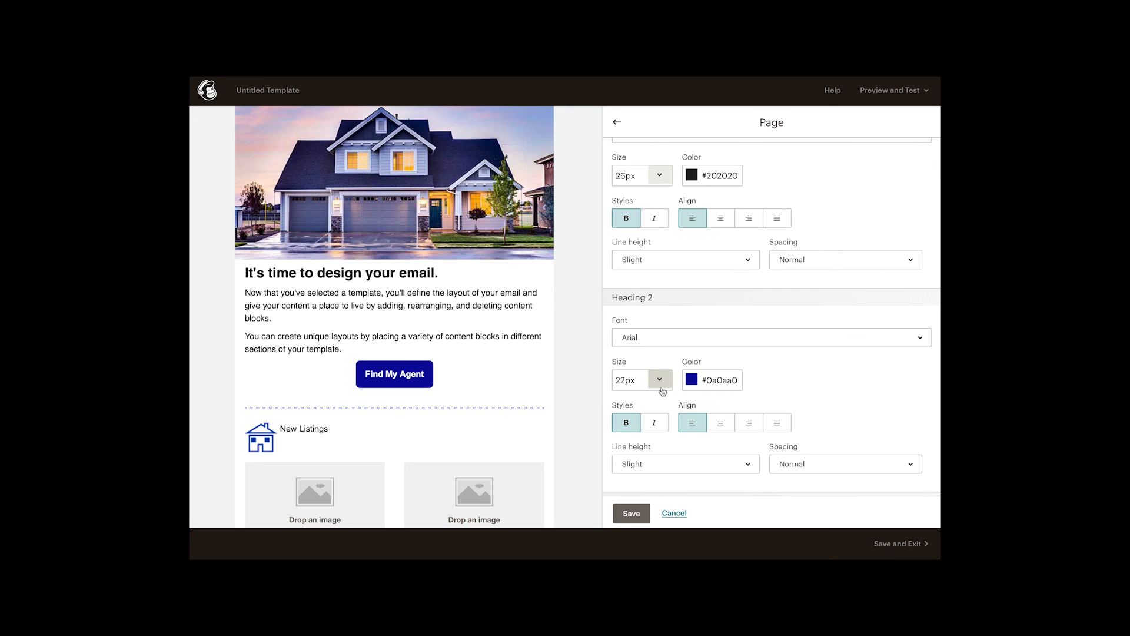
# Center-align Heading 2, remove its bold style, and save the Page styles
pyautogui.click(724, 422)
pyautogui.click(627, 425)
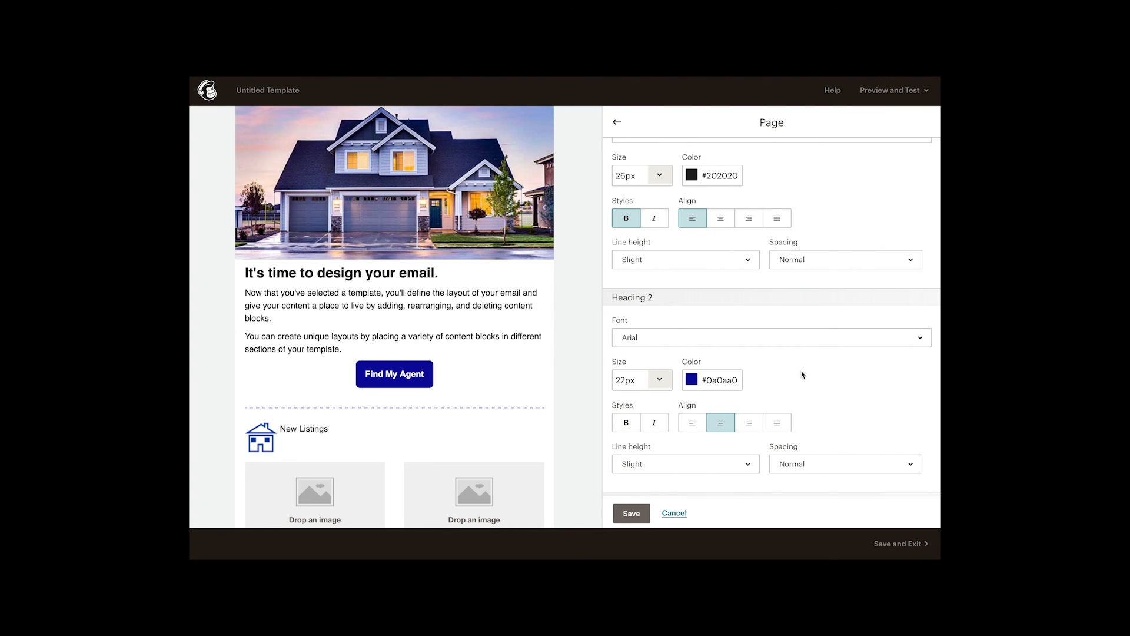
pyautogui.click(636, 516)
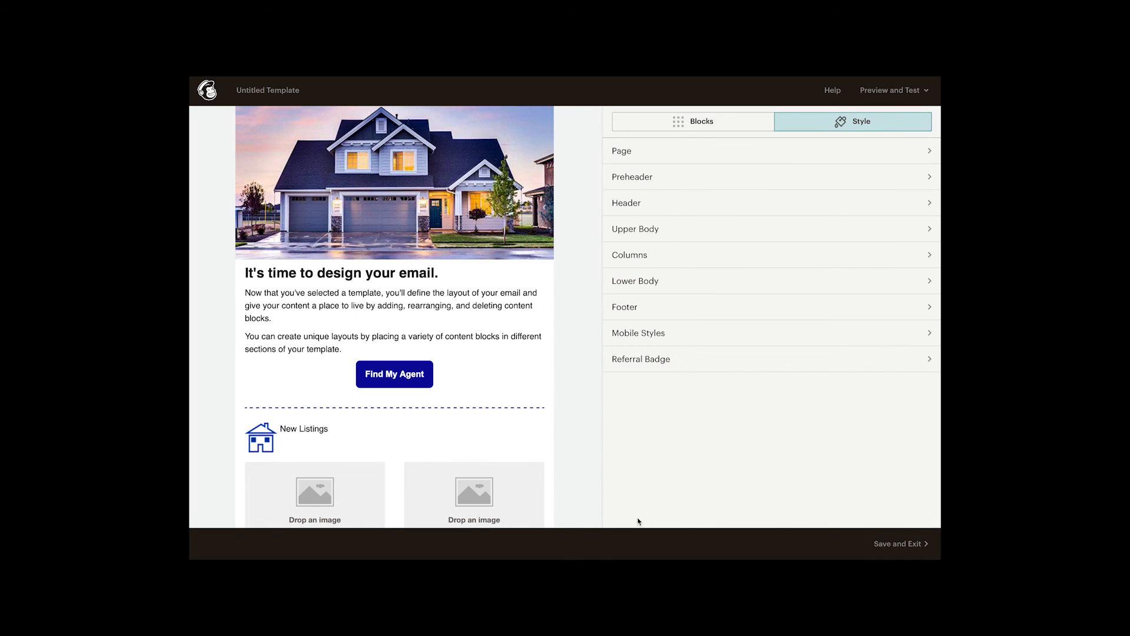
# Apply the heading 2 style to the New Listings text, then save and close the text block
pyautogui.click(485, 434)
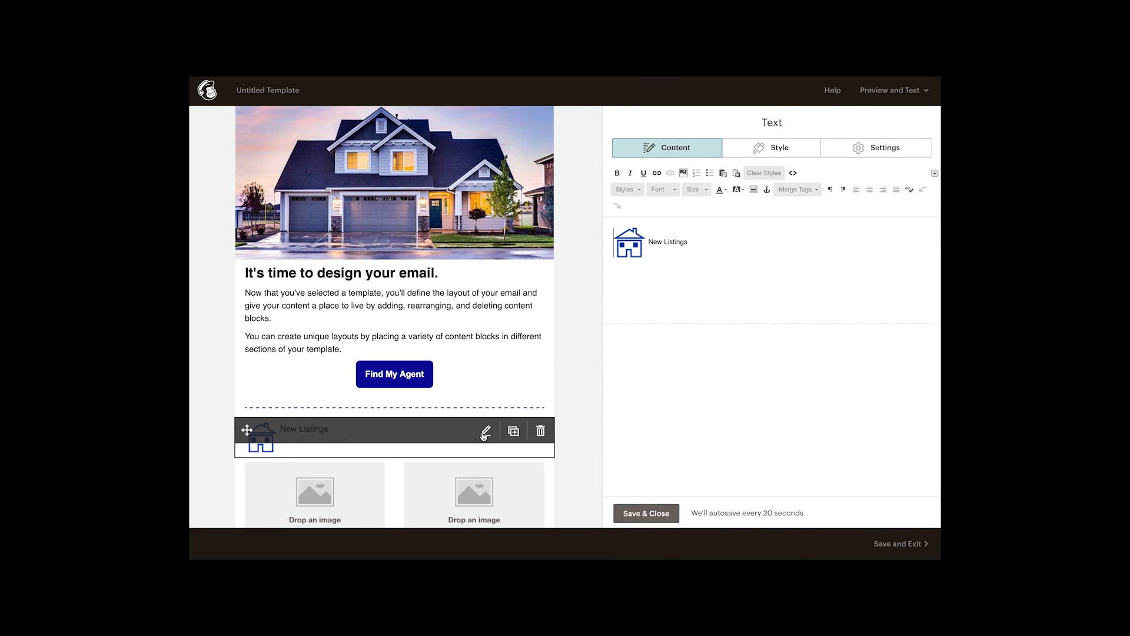
pyautogui.moveTo(688, 243); pyautogui.dragTo(647, 242)
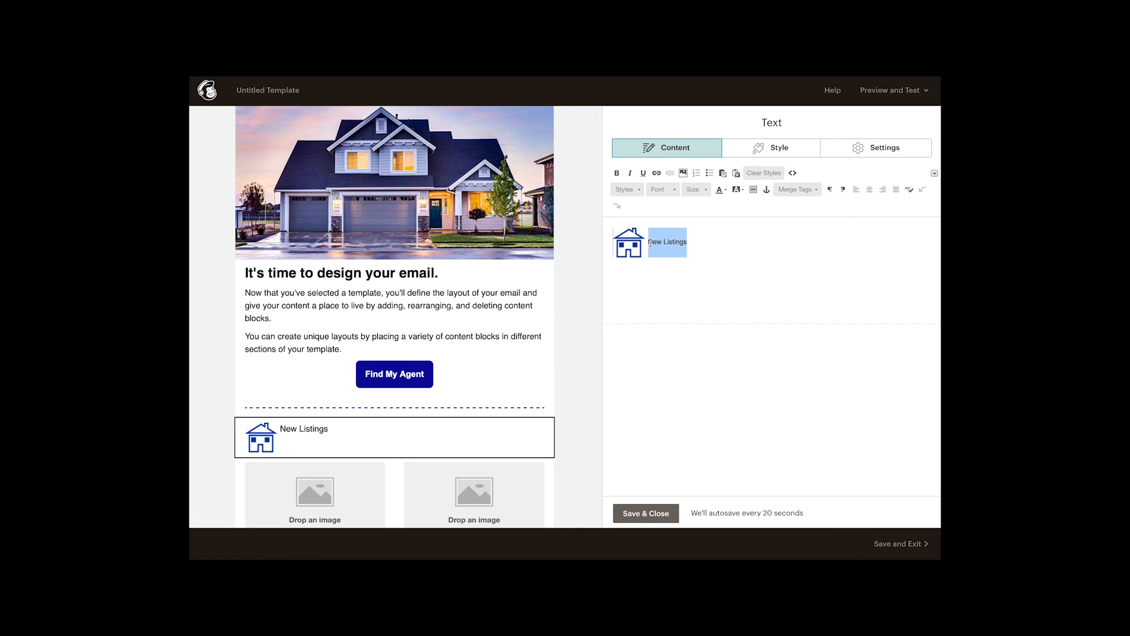
pyautogui.click(638, 189)
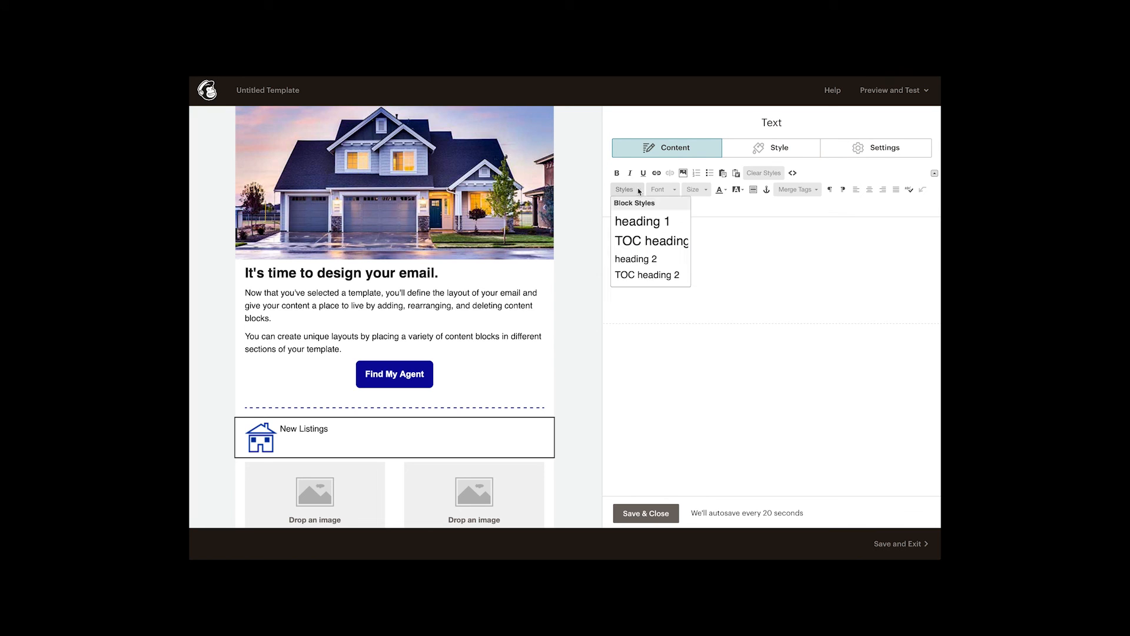
pyautogui.click(629, 268)
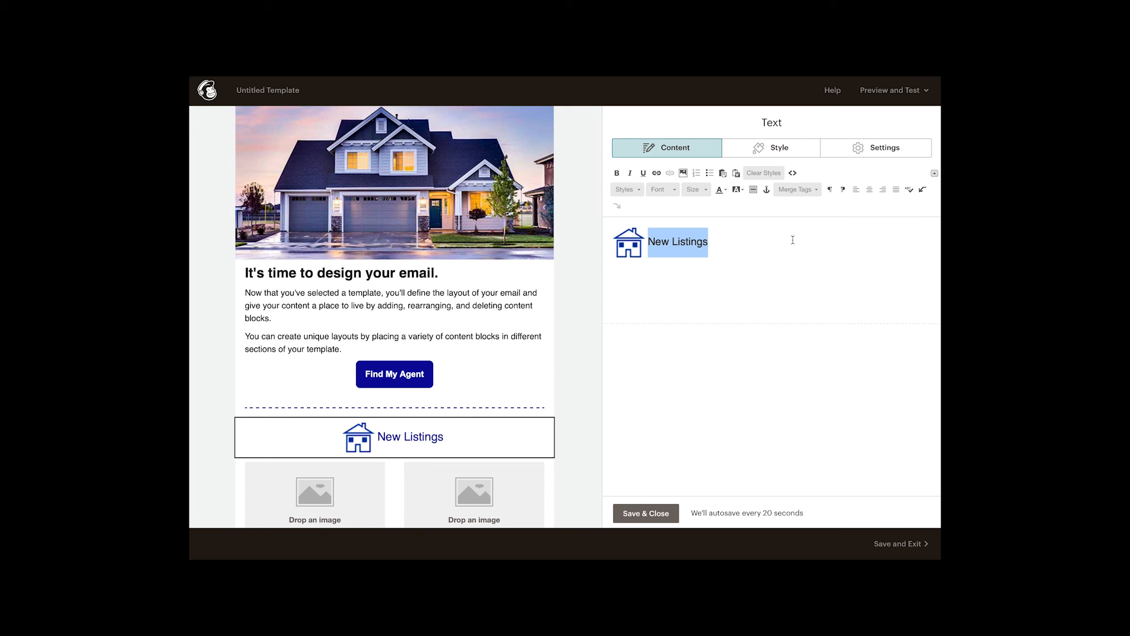
pyautogui.click(638, 514)
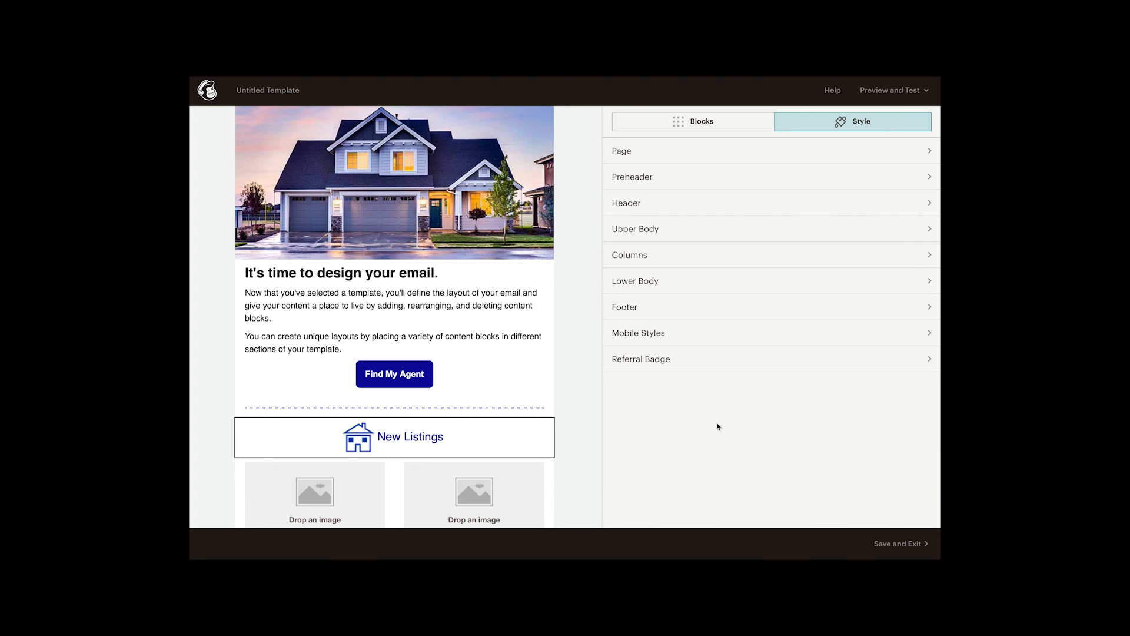
# Set the Heading 2 size in the template's Page styles to 30px and save the Page styles
pyautogui.click(625, 157)
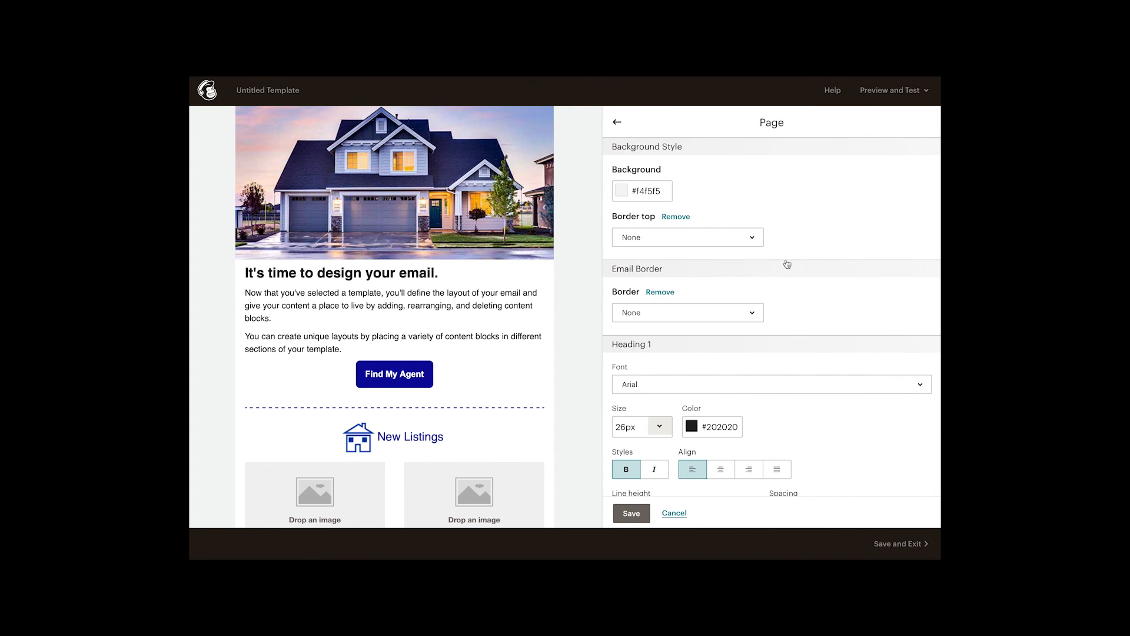
pyautogui.scroll(-4, 787, 264)
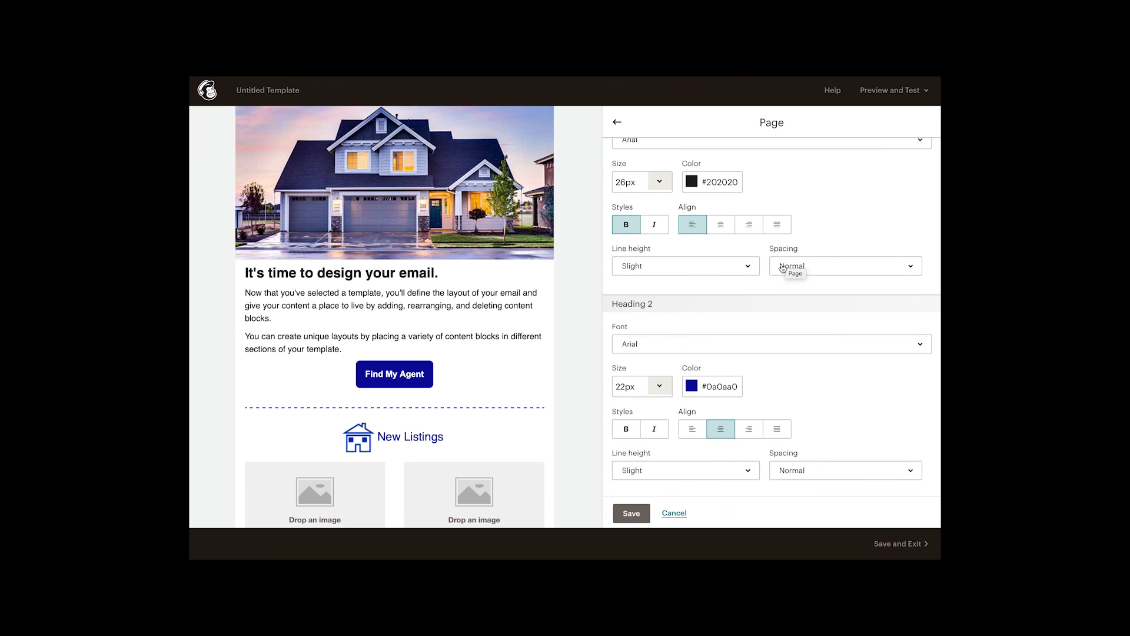
pyautogui.click(658, 386)
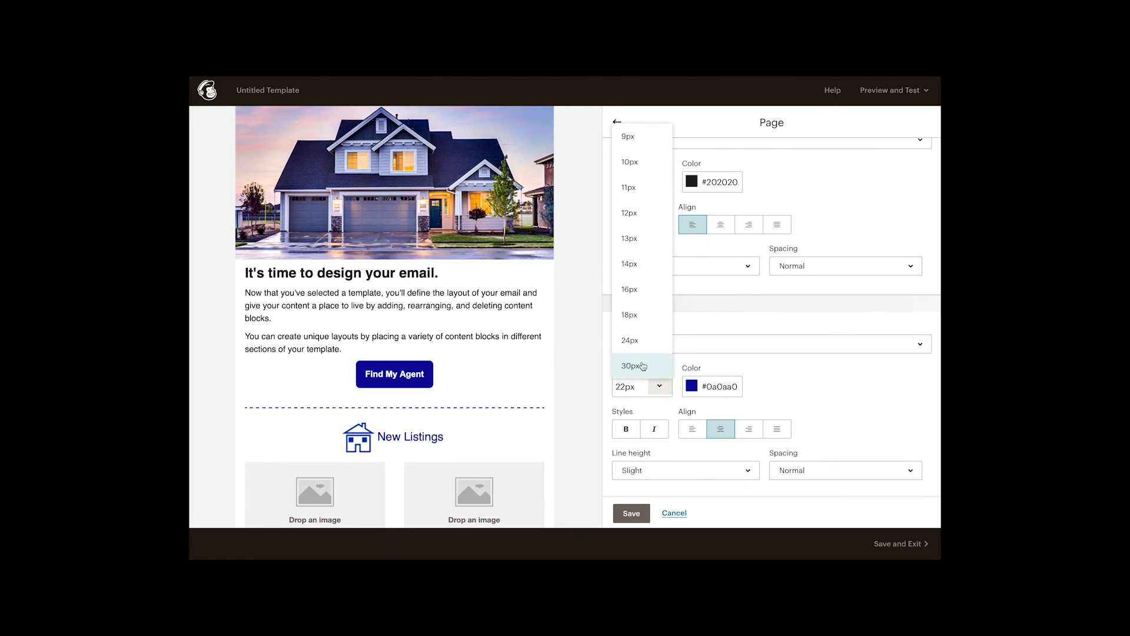
pyautogui.click(631, 347)
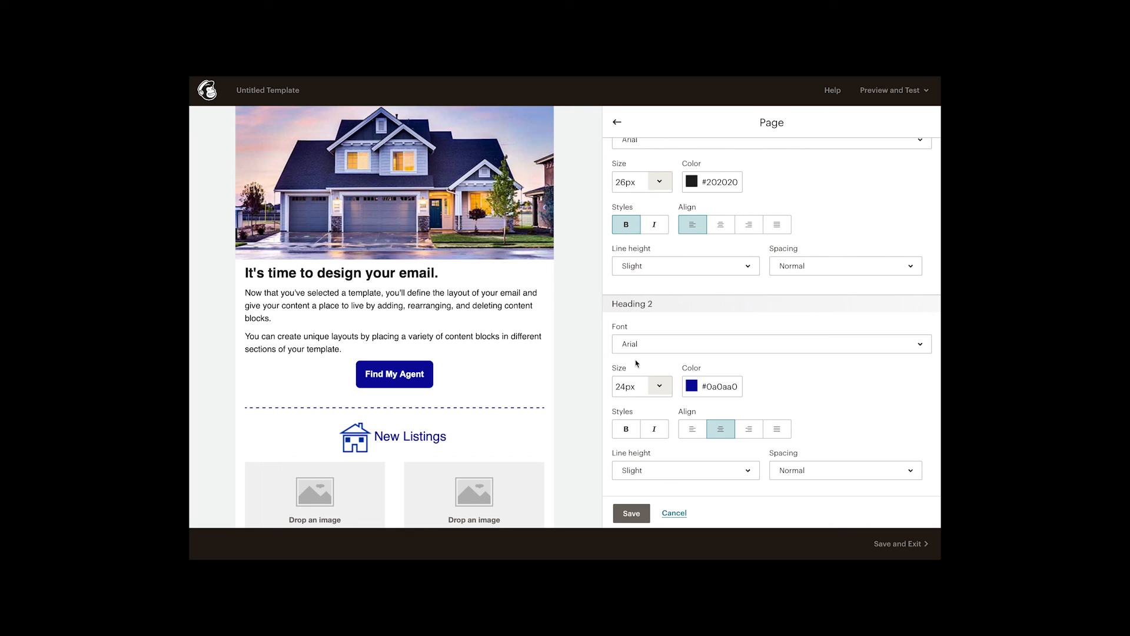
pyautogui.click(659, 386)
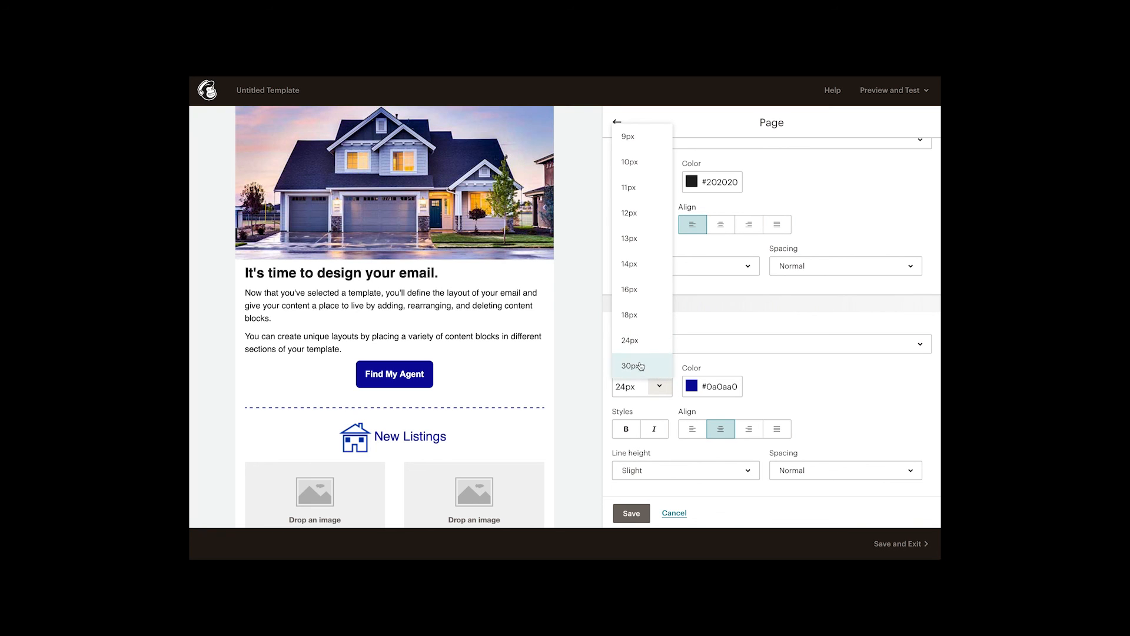
pyautogui.click(642, 365)
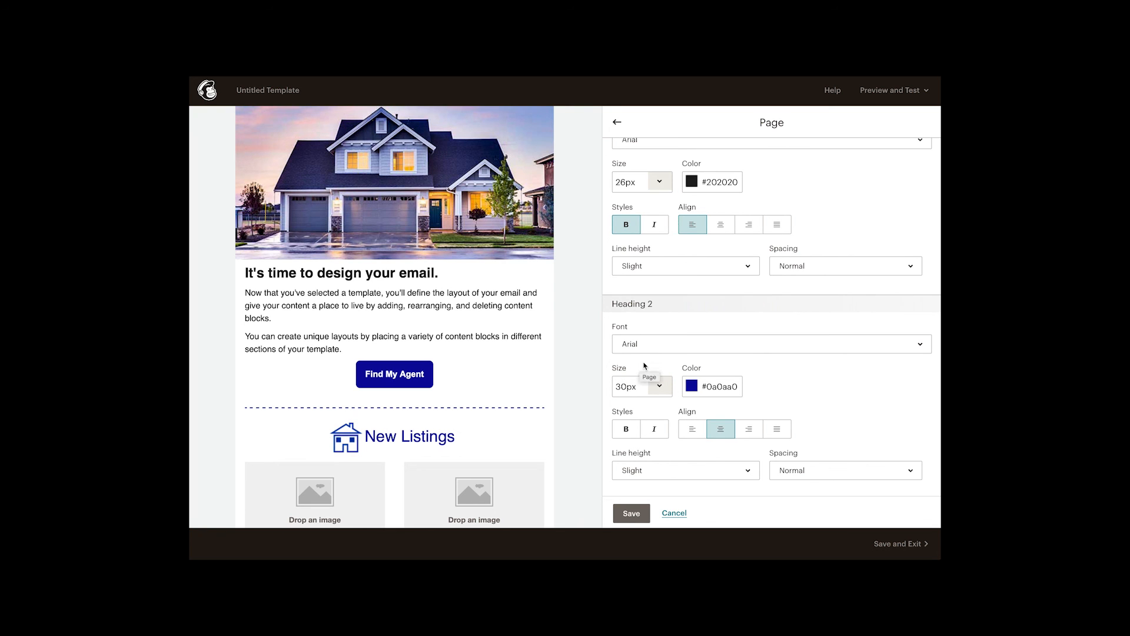
pyautogui.scroll(1, 794, 383)
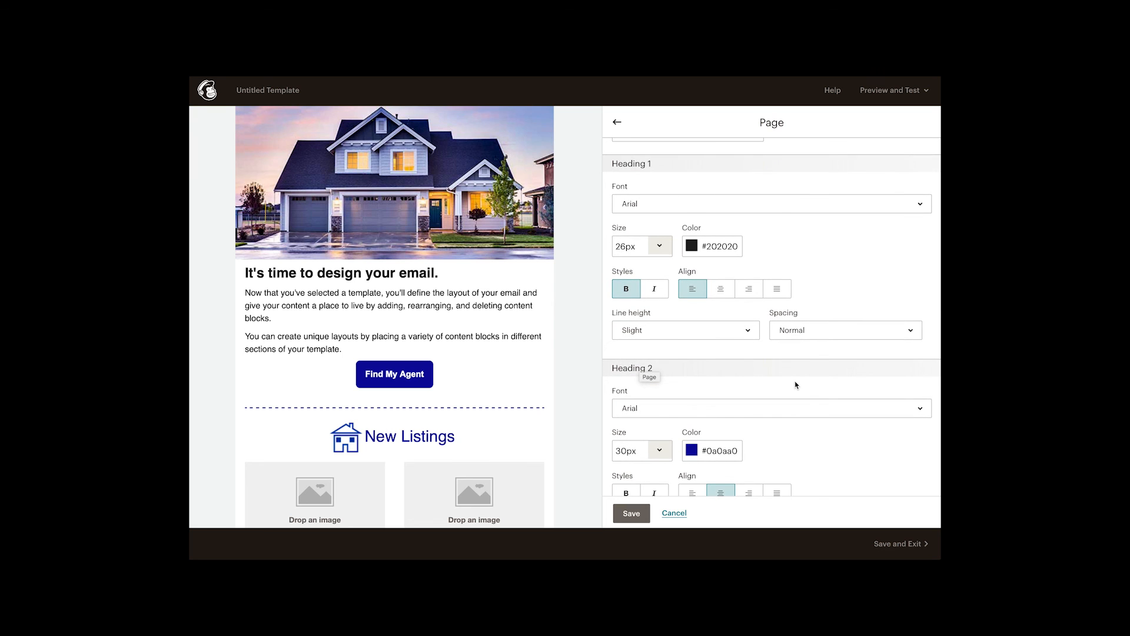
pyautogui.scroll(-1, 796, 383)
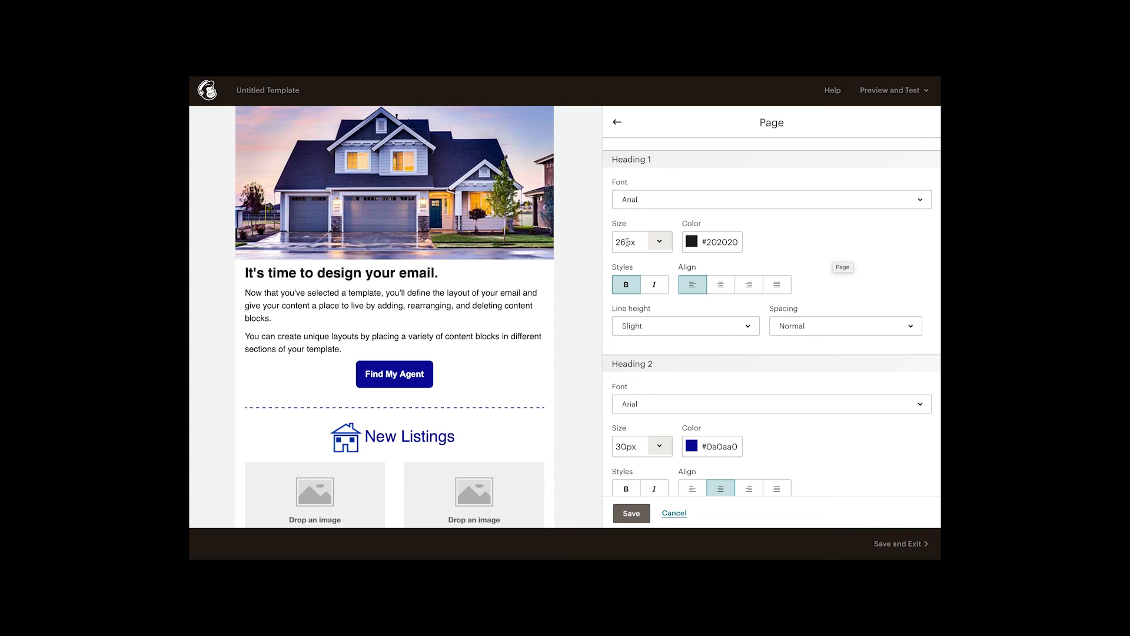
pyautogui.scroll(-2, 795, 255)
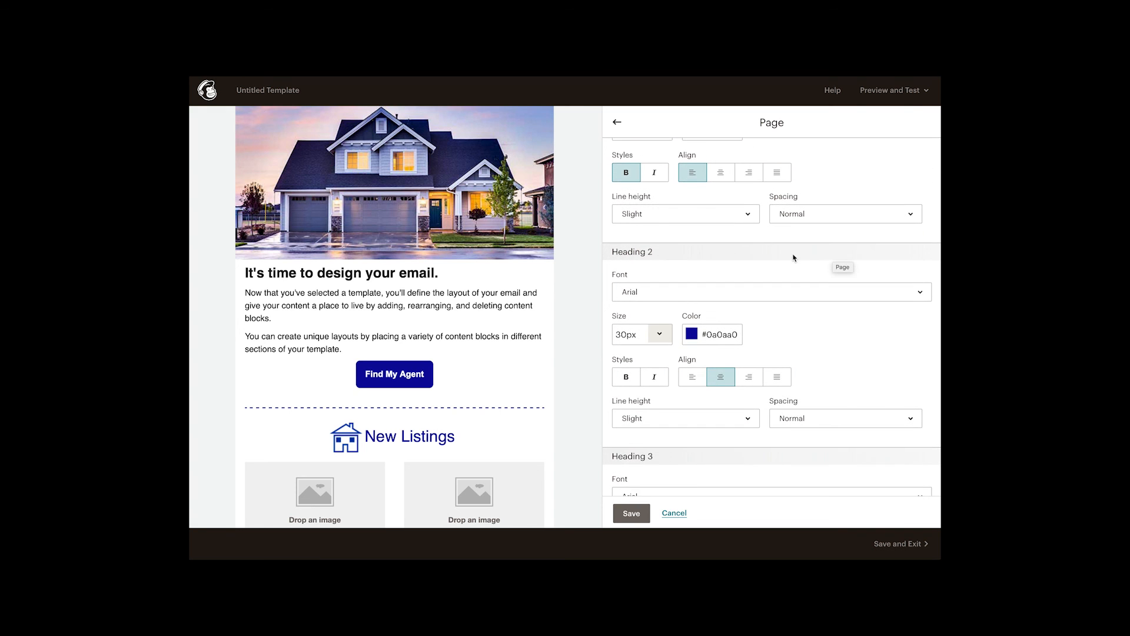
pyautogui.click(633, 513)
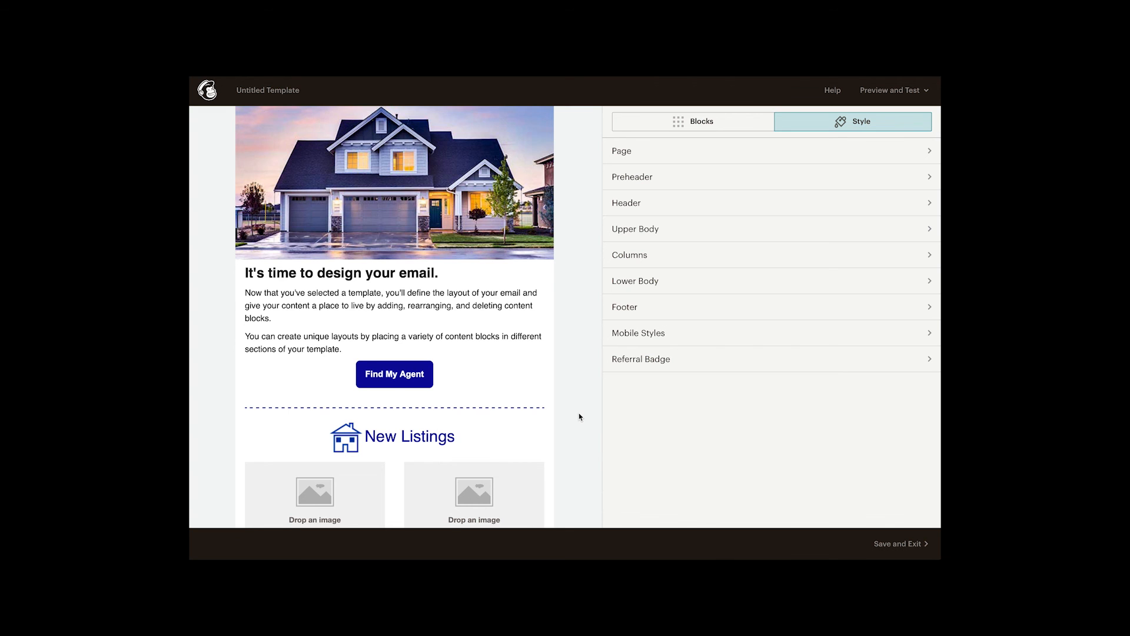
pyautogui.scroll(-2, 579, 417)
pyautogui.scroll(-2, 579, 416)
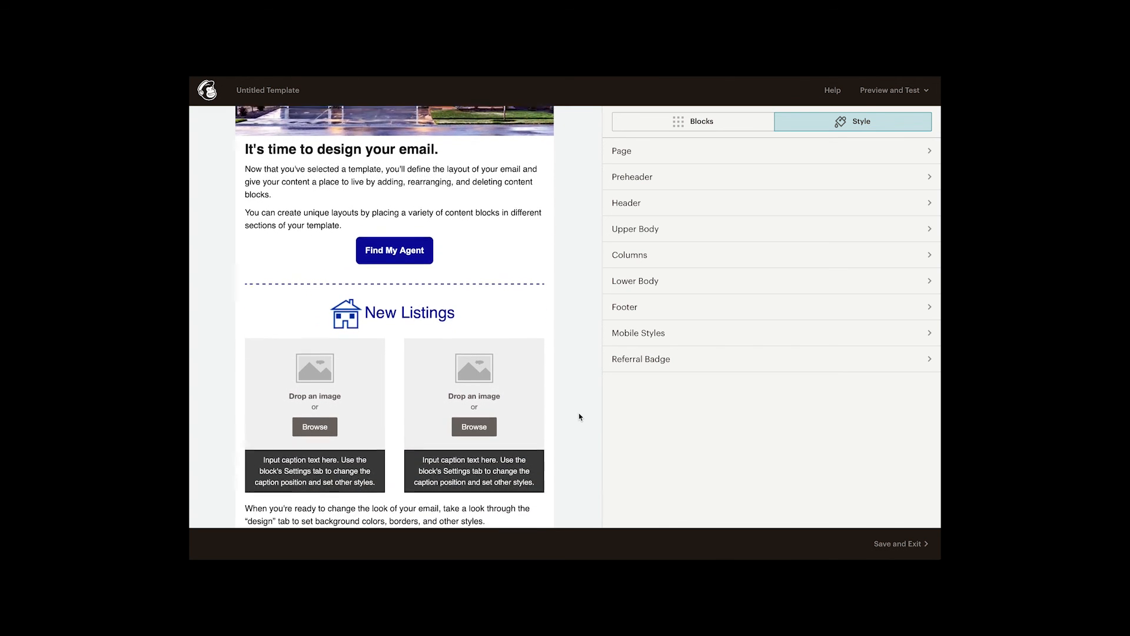